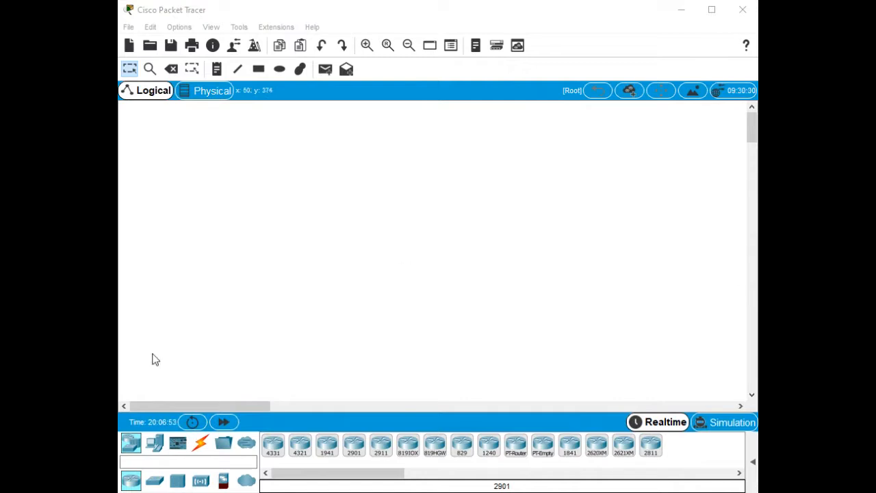
Step: Place a 4321 router in the workspace and set both its display name and hostname to R1
left_click_drag(300, 452, 191, 172)
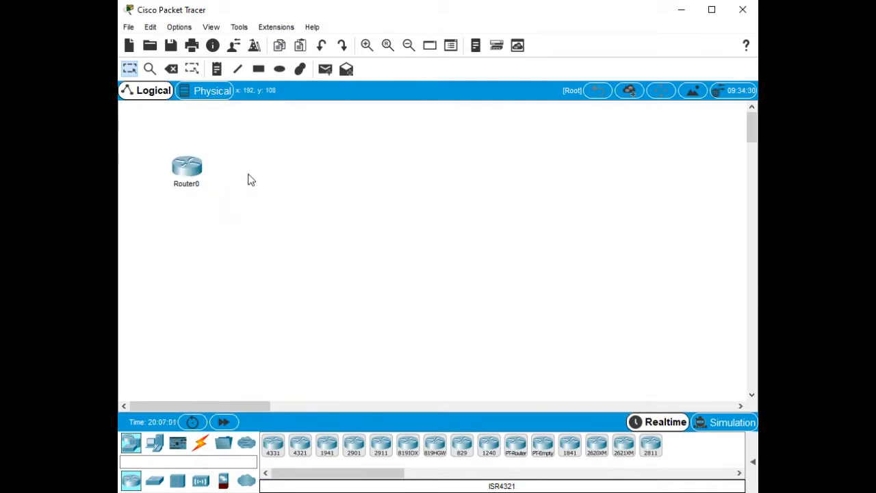
left_click(187, 169)
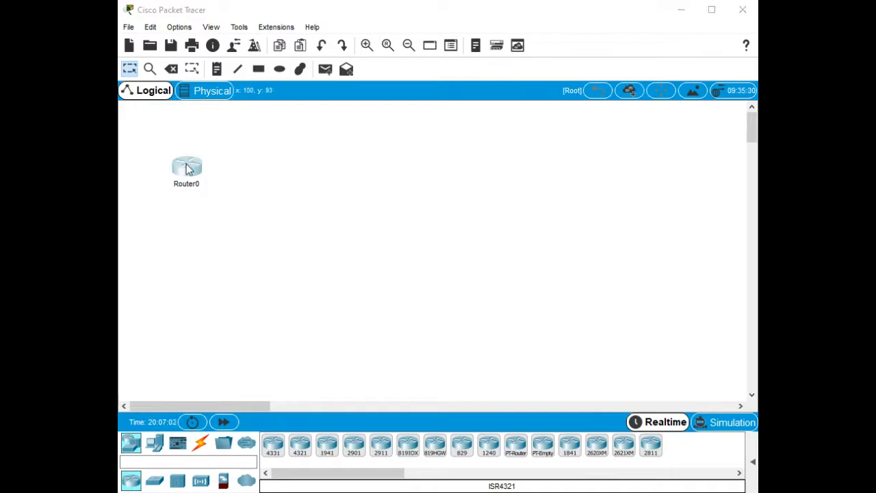
left_click_drag(595, 16, 226, 61)
left_click(229, 88)
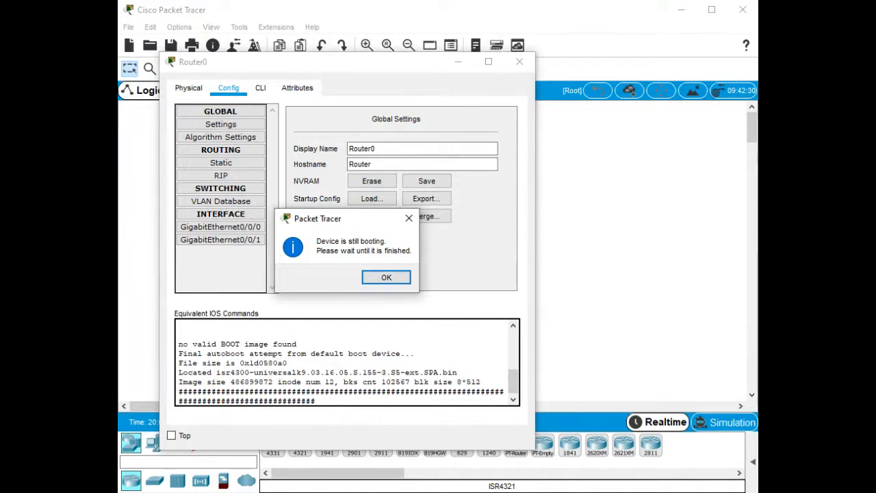
left_click(386, 277)
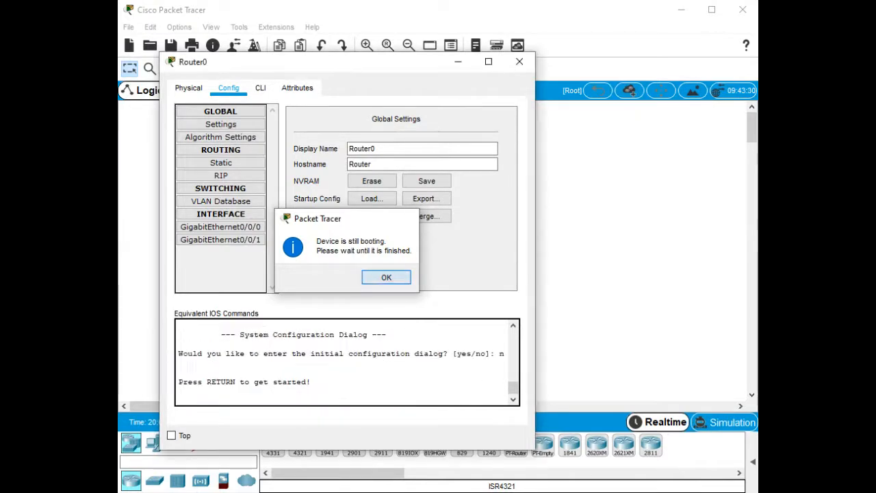
double_click(373, 149)
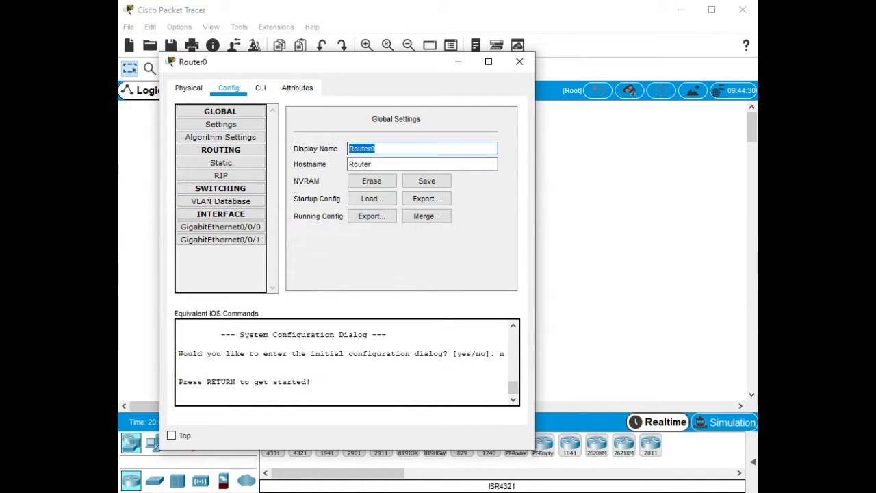
type("R1")
key("Tab")
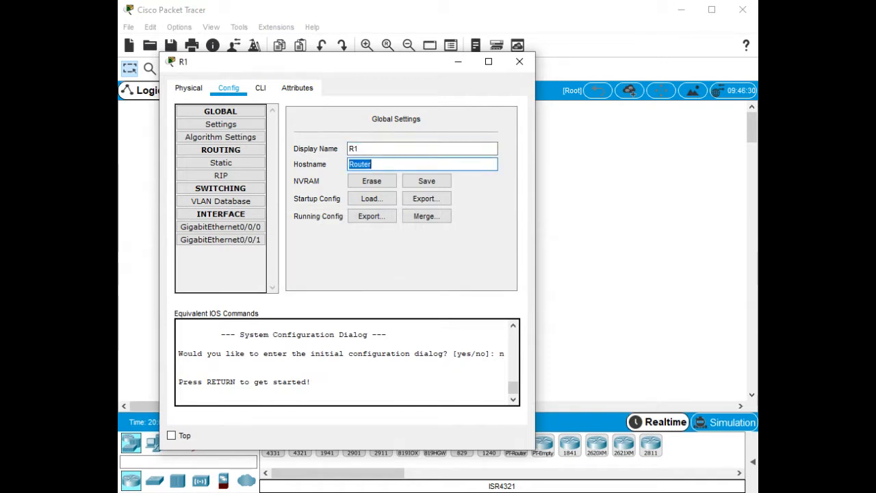
type("R1")
key("Tab")
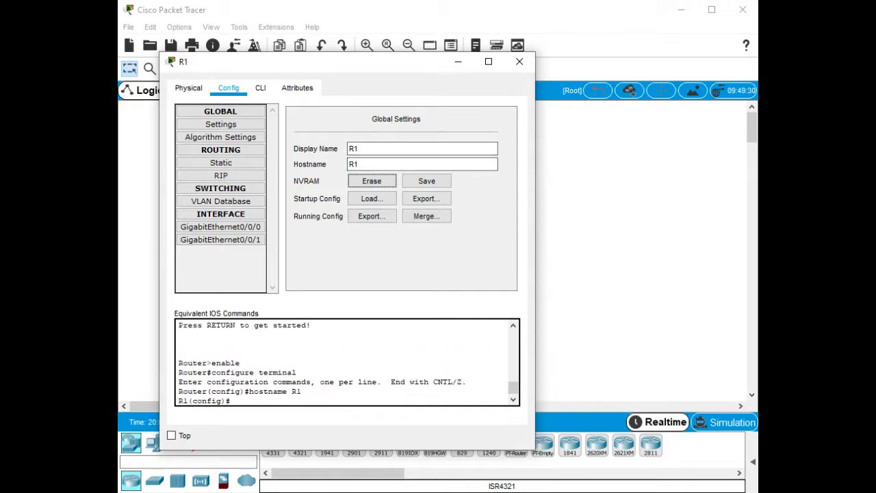
left_click(520, 62)
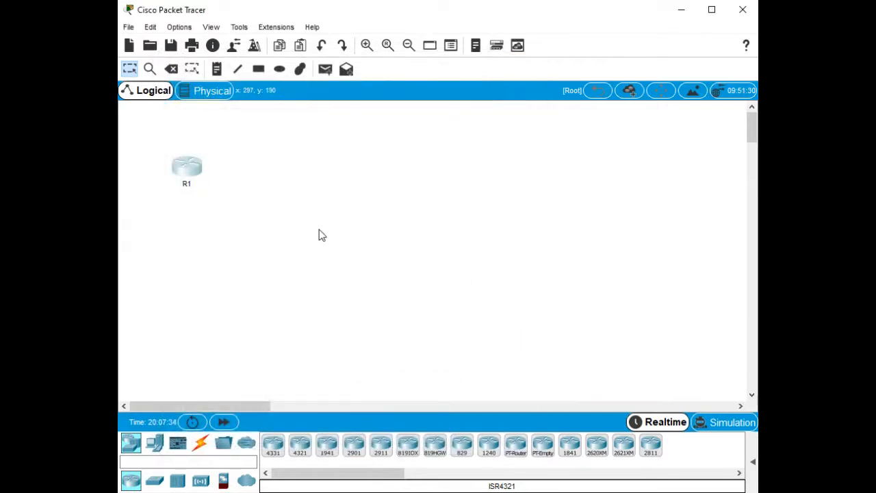
Step: Add two 2960 switches beside R1, shifting the router and first switch upward to make room
left_click(155, 480)
left_click_drag(270, 454, 261, 184)
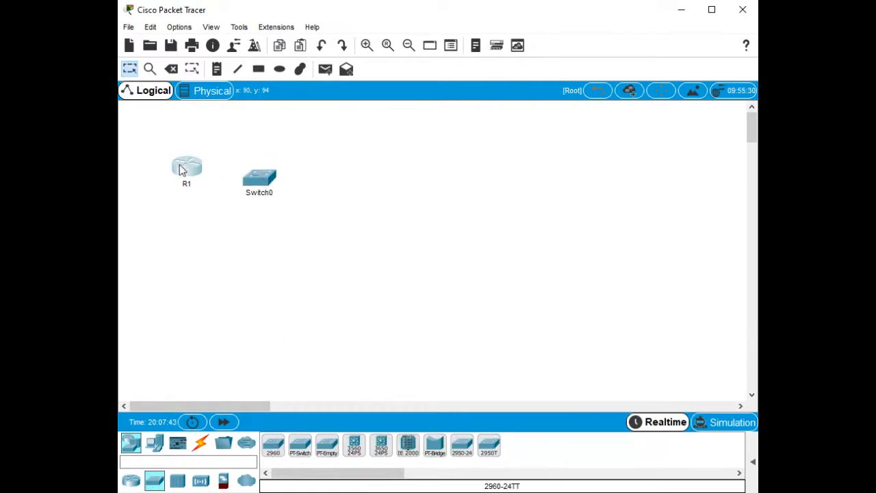
left_click_drag(179, 165, 160, 135)
left_click_drag(259, 178, 259, 149)
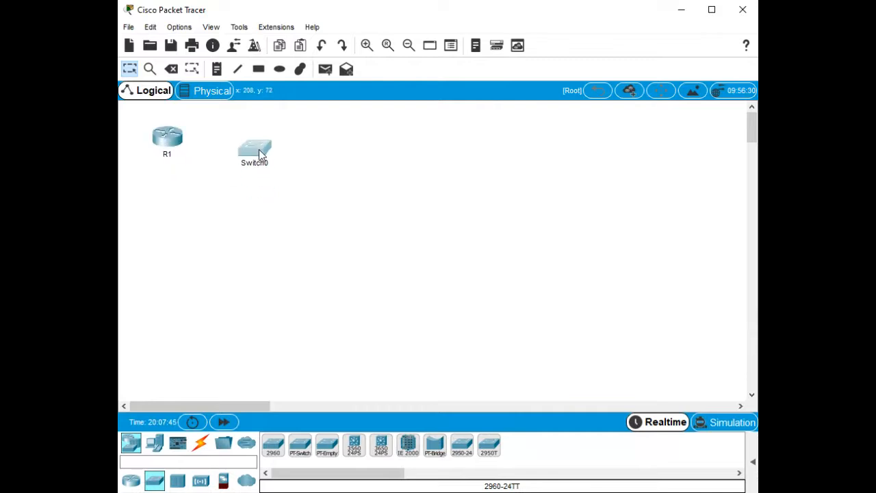
left_click_drag(274, 447, 345, 171)
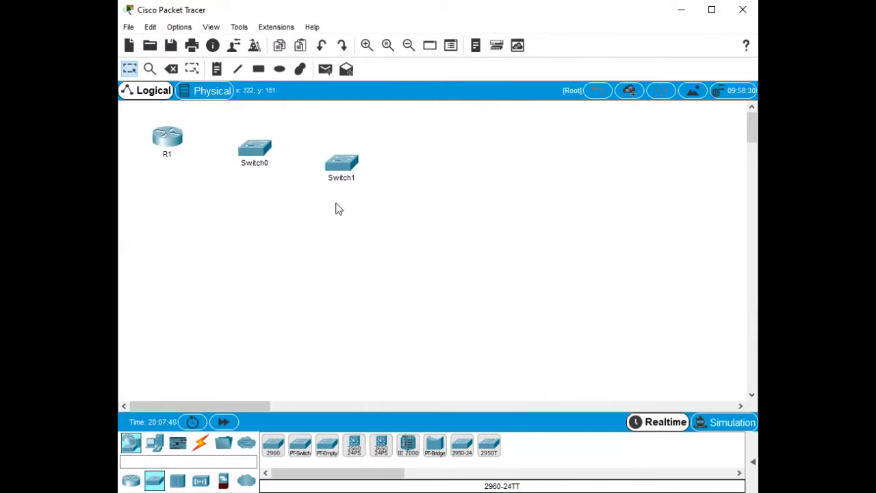
Step: Line up R1, Switch0 and Switch1 in one evenly spaced horizontal row
scroll(335, 208, "up", 3)
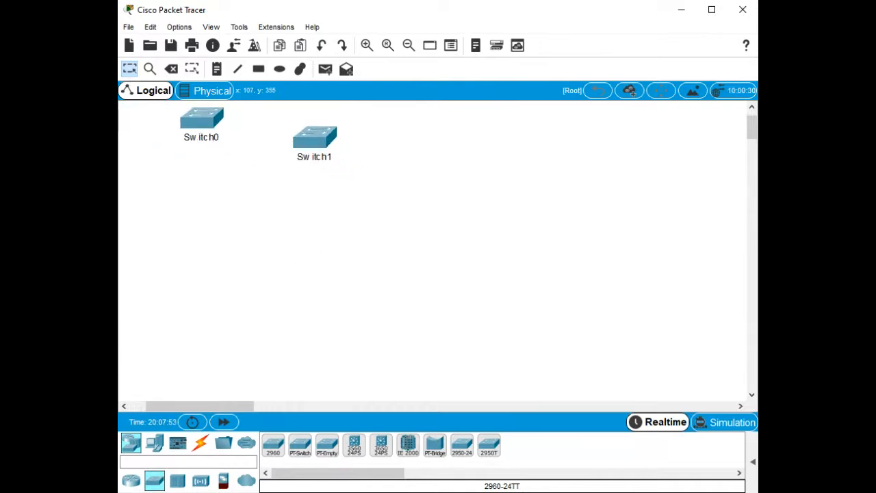
left_click(136, 404)
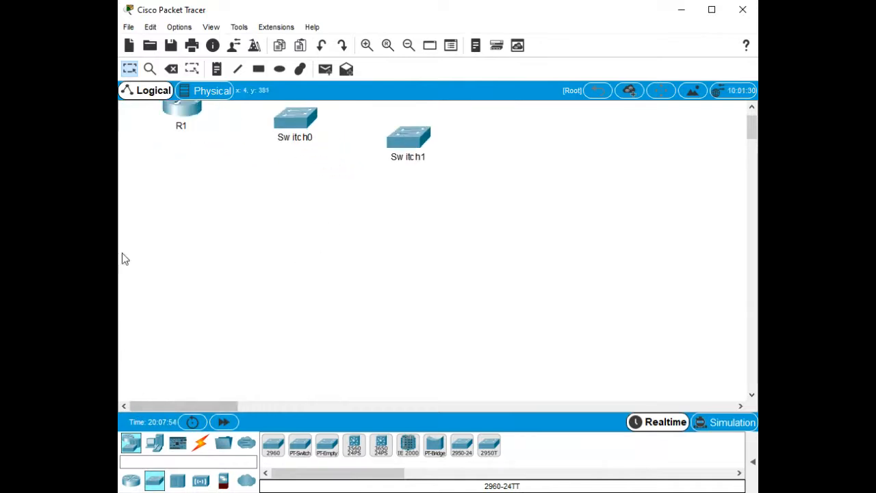
left_click(750, 107)
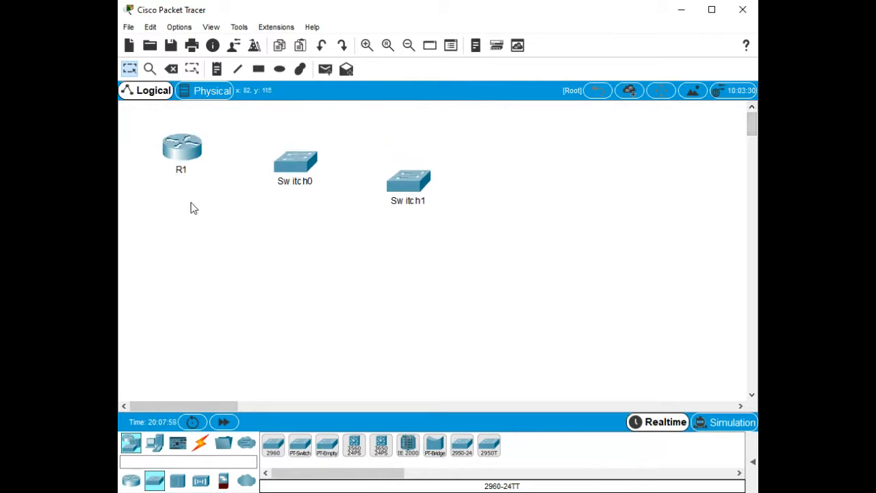
left_click_drag(180, 149, 172, 171)
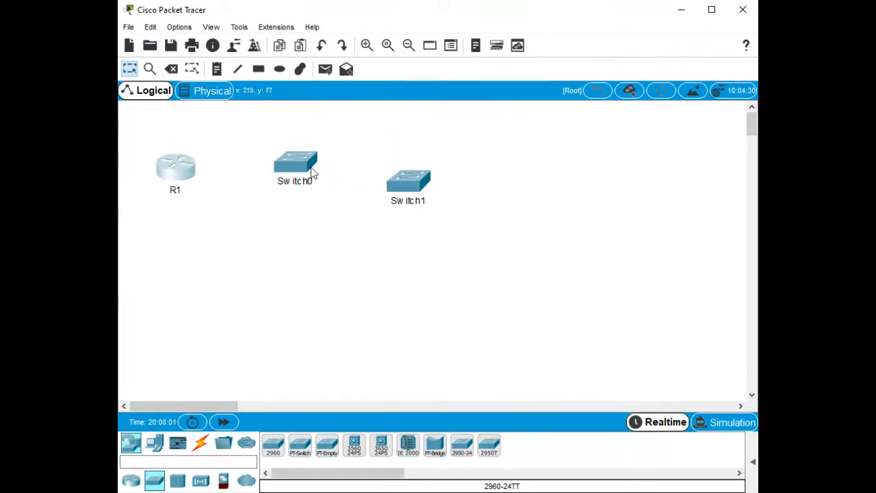
left_click_drag(310, 168, 308, 178)
left_click_drag(408, 181, 390, 176)
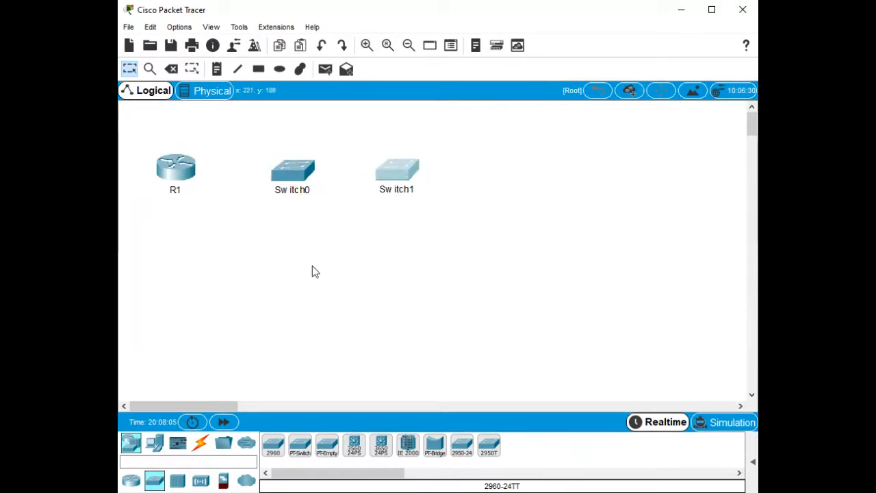
Step: Set both the display name and hostname of Switch0 to S1
left_click(293, 172)
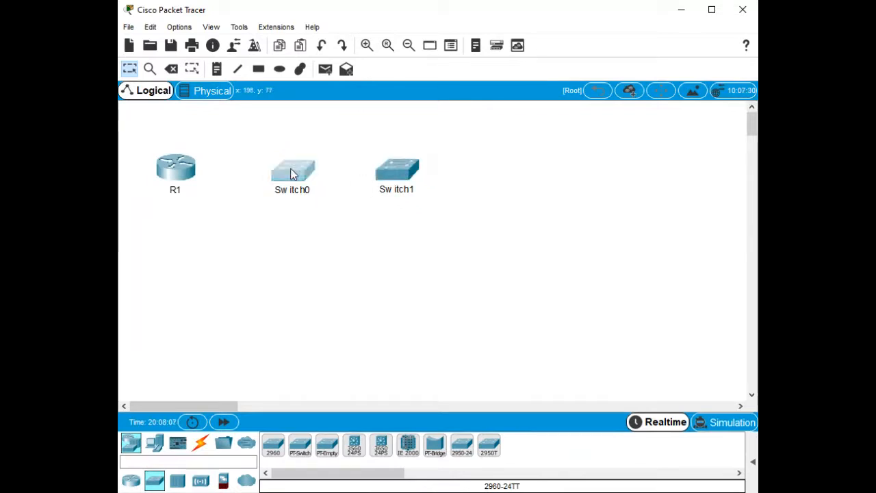
left_click_drag(752, 16, 484, 66)
left_click(351, 92)
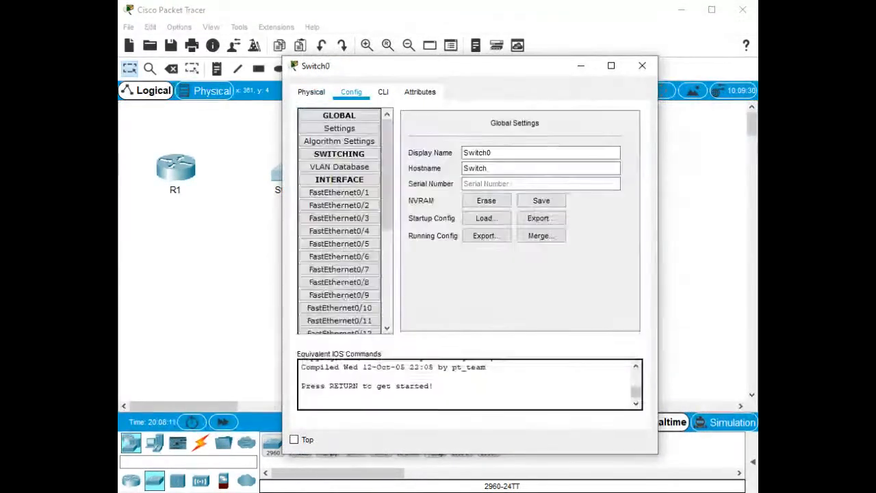
double_click(477, 153)
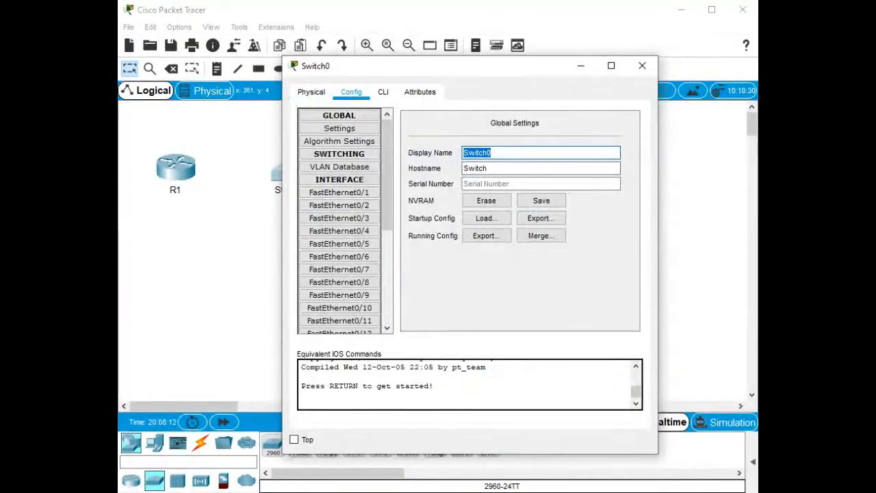
type("S1")
key("Tab")
type("S1")
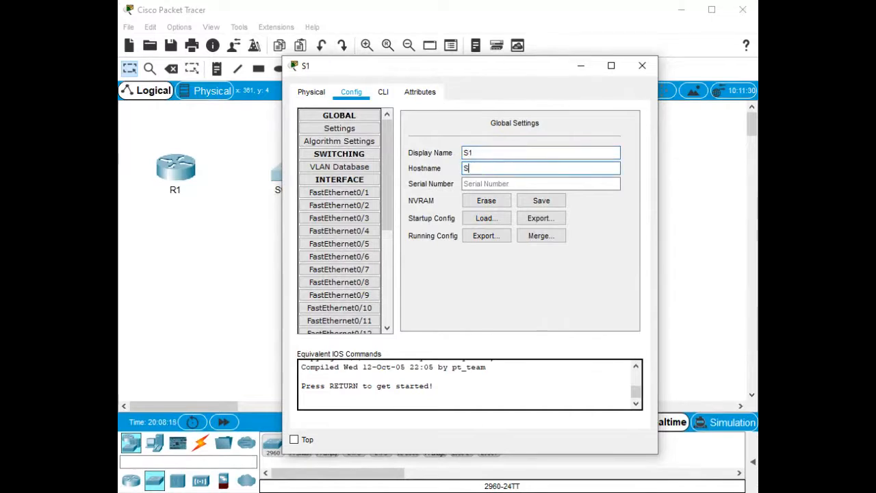
key("Return")
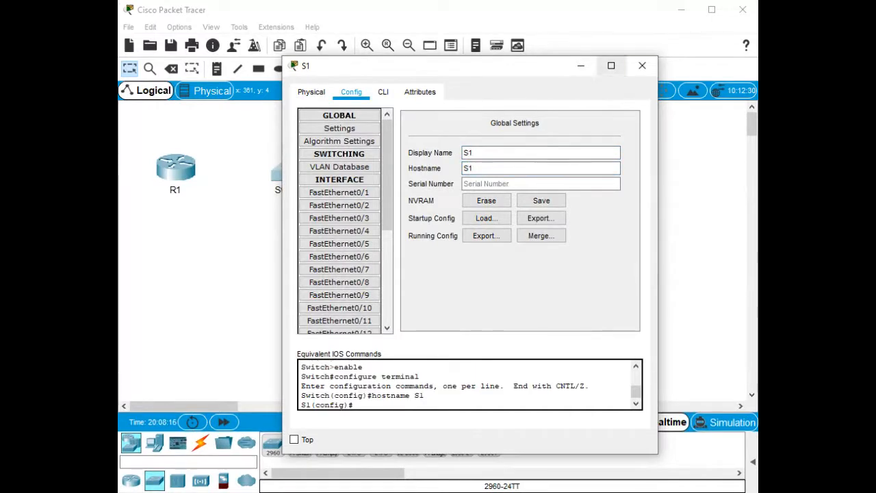
left_click(640, 65)
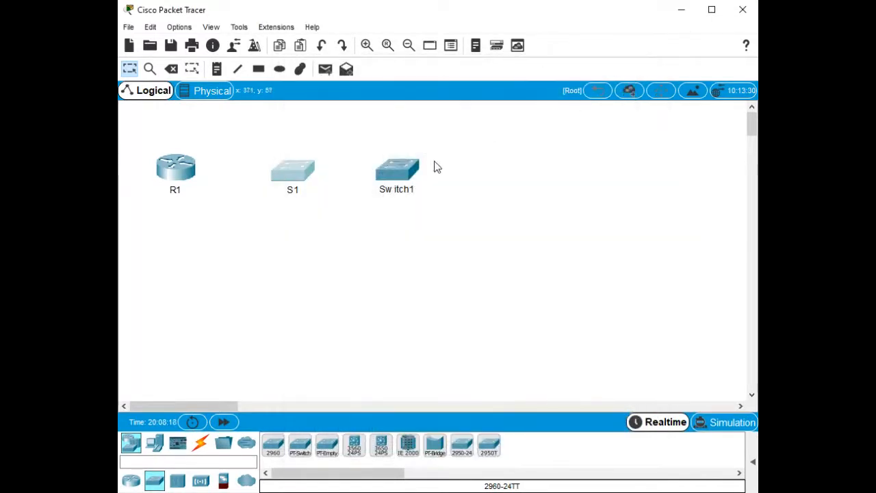
Step: Set both the display name and hostname of Switch1 to S2
left_click(397, 171)
left_click_drag(756, 15, 391, 62)
left_click(263, 89)
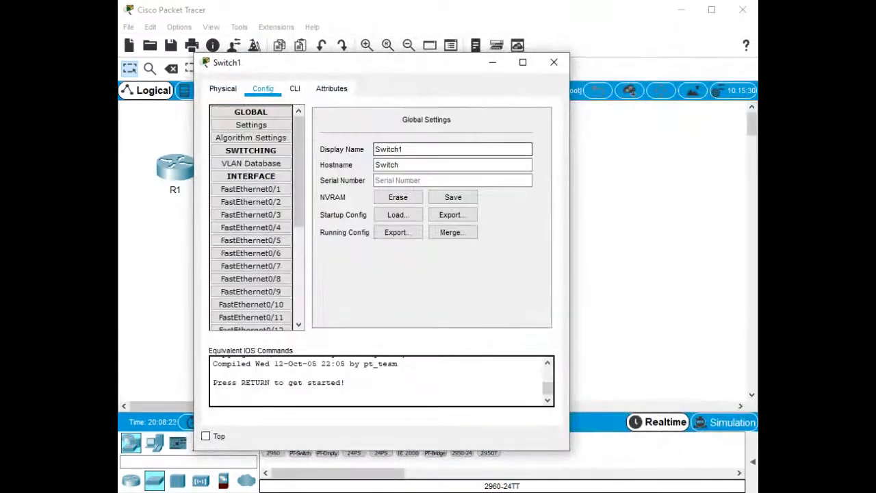
double_click(390, 150)
type("S2")
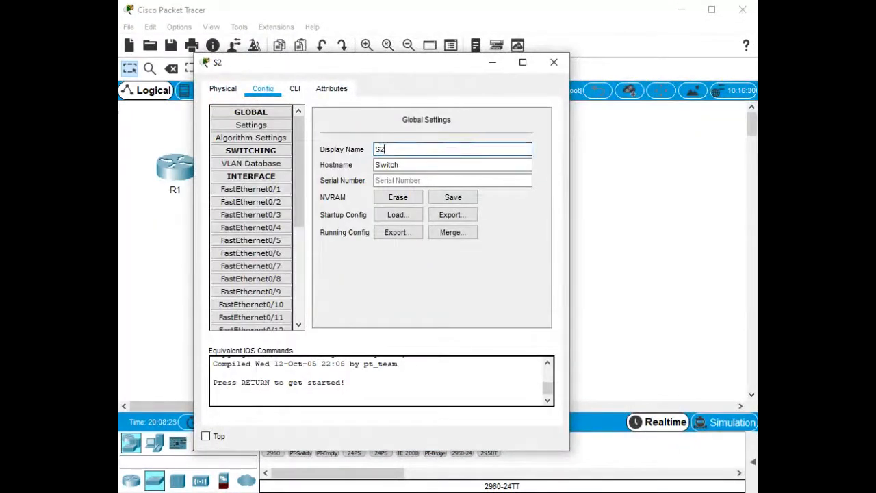
key("Tab")
type("S2")
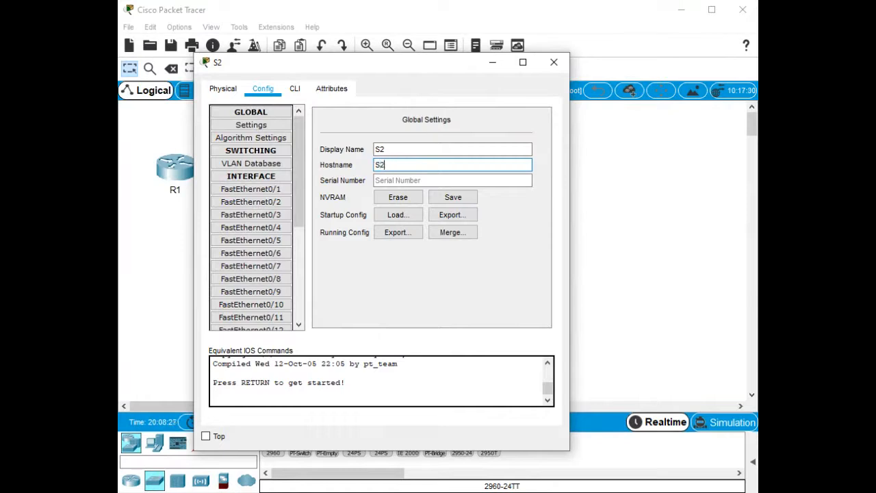
key("Return")
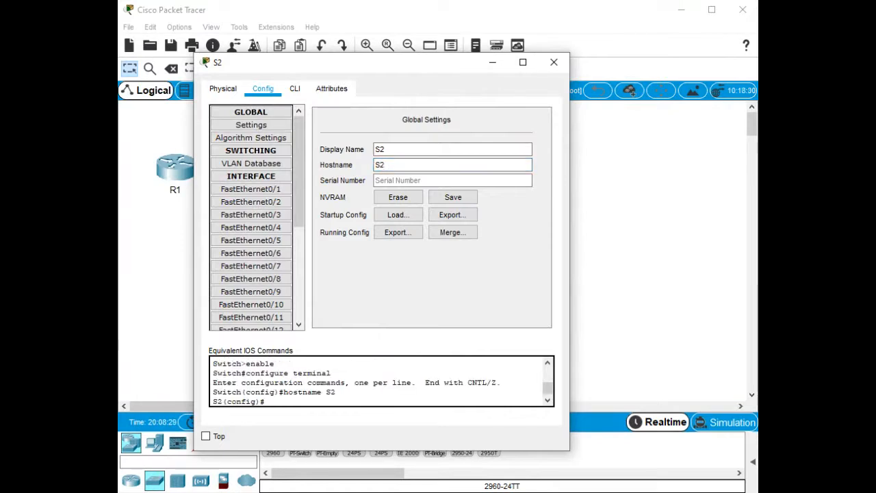
left_click(554, 62)
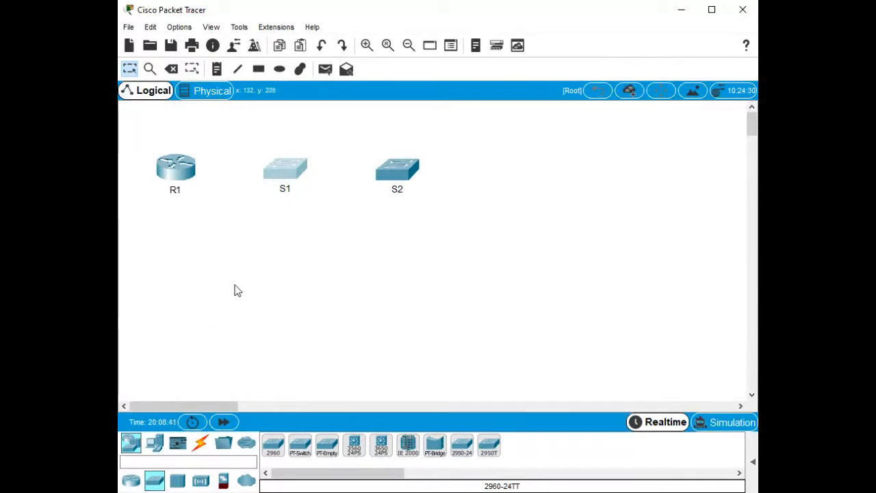
Step: Connect GigabitEthernet0/0/1 on R1 to switch S1 with a copper straight-through cable
left_click(199, 443)
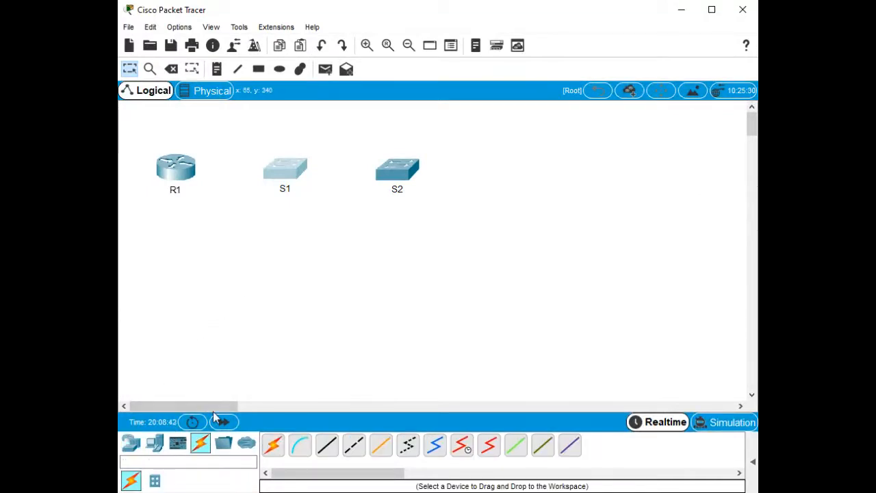
left_click(328, 446)
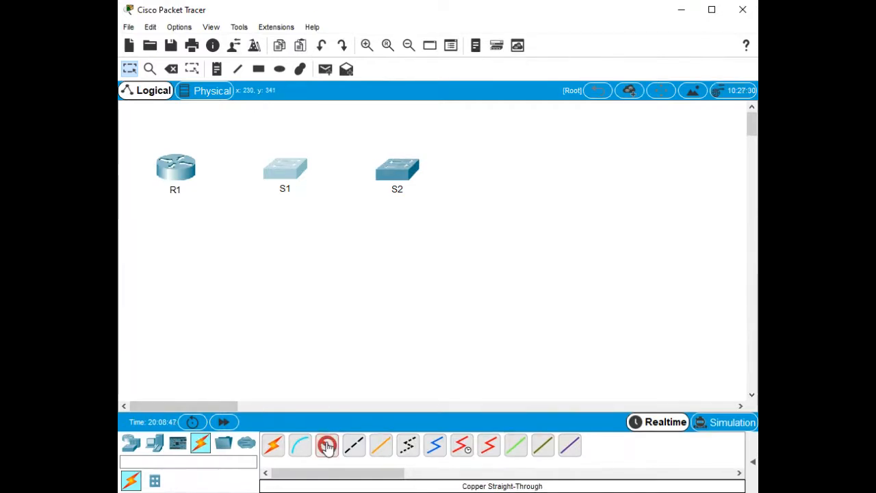
left_click(176, 168)
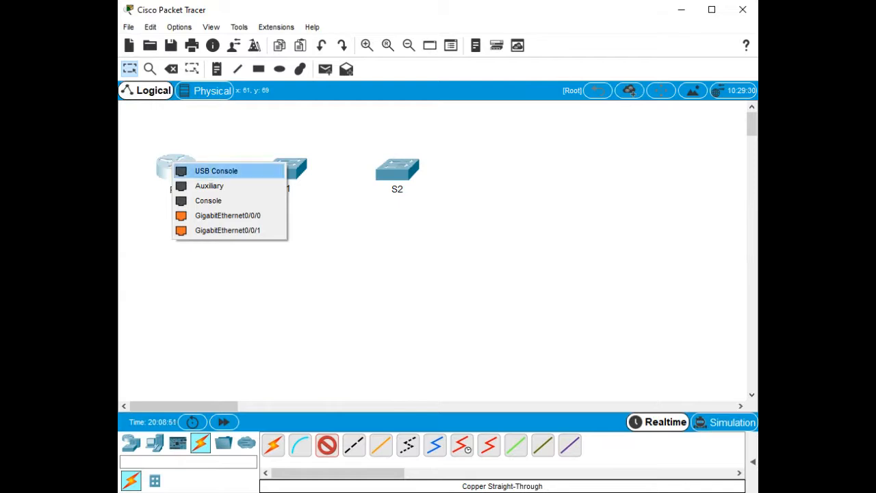
left_click(223, 230)
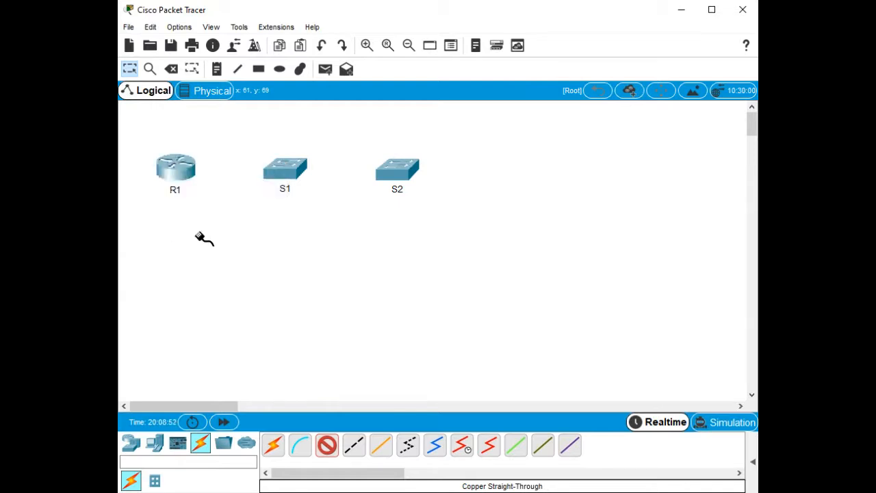
left_click(282, 171)
left_click(303, 253)
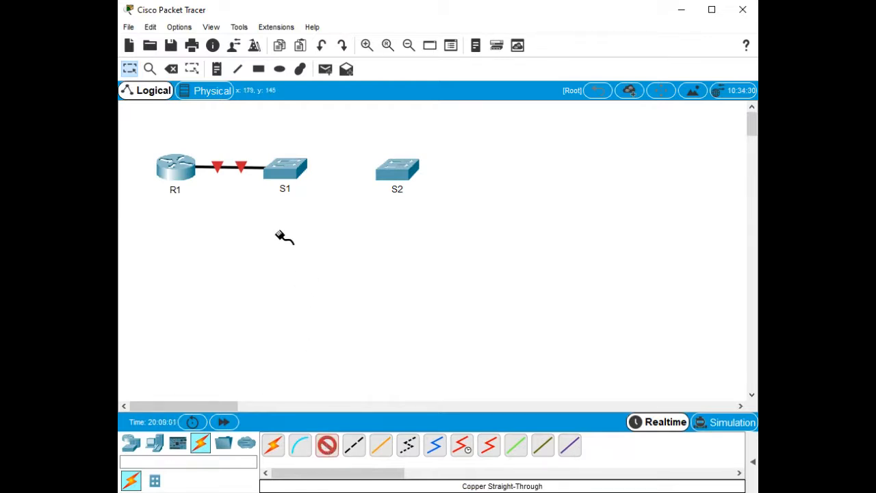
Step: Connect switch S1 to FastEthernet0/1 on S2 with a copper straight-through cable
left_click(297, 170)
left_click(329, 186)
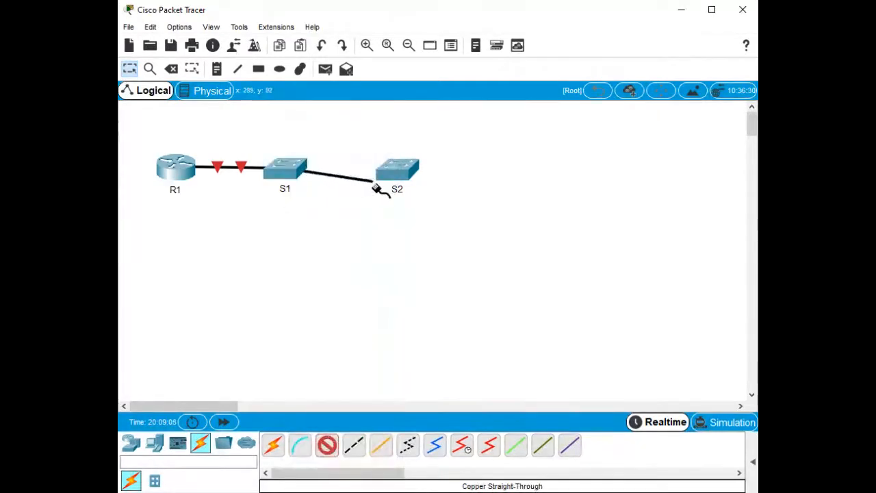
left_click(400, 175)
left_click(438, 192)
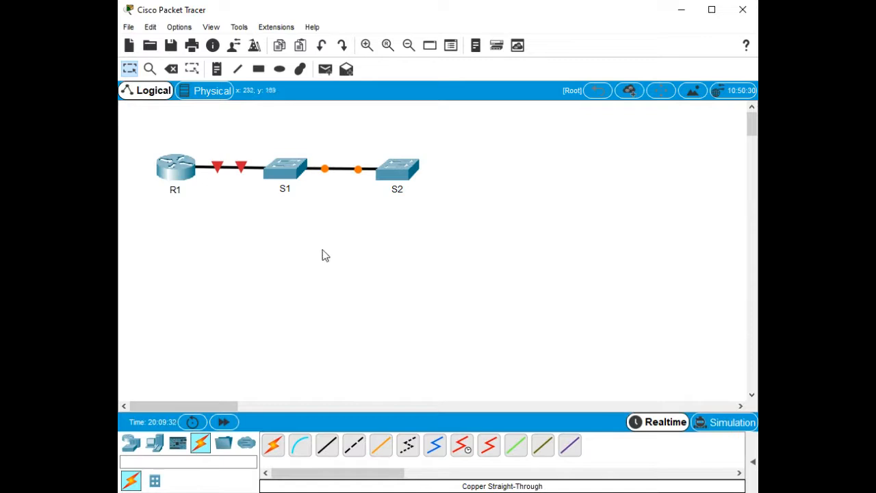
Step: Open the command line of switch S2 and enter configuration of the VLAN 1 interface
left_click(397, 179)
left_click_drag(637, 19, 252, 38)
left_click(277, 61)
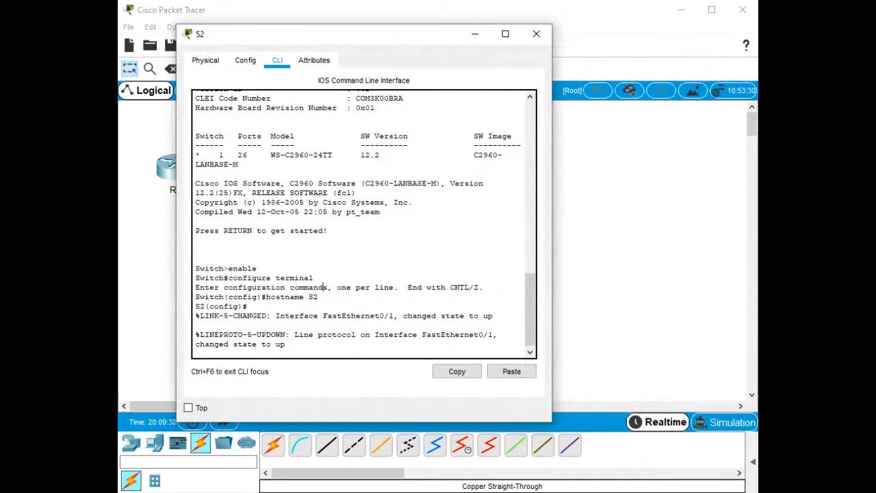
key("Return")
key("Return")
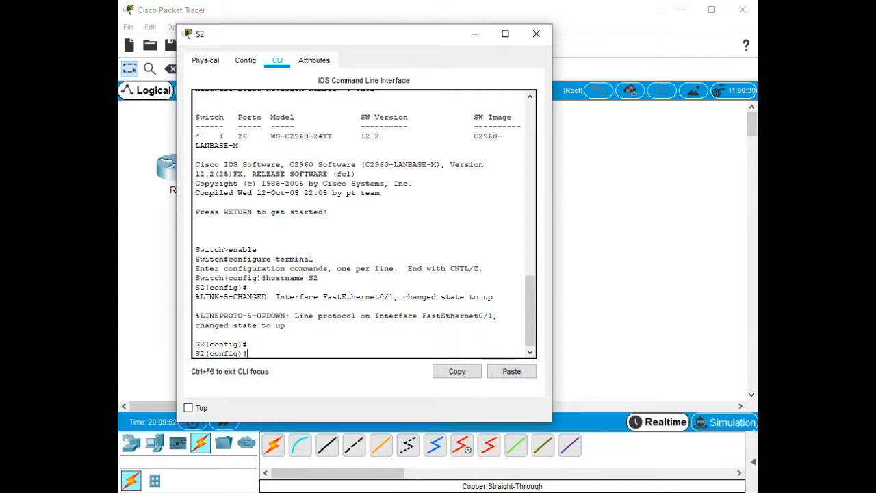
type("int")
key("Tab")
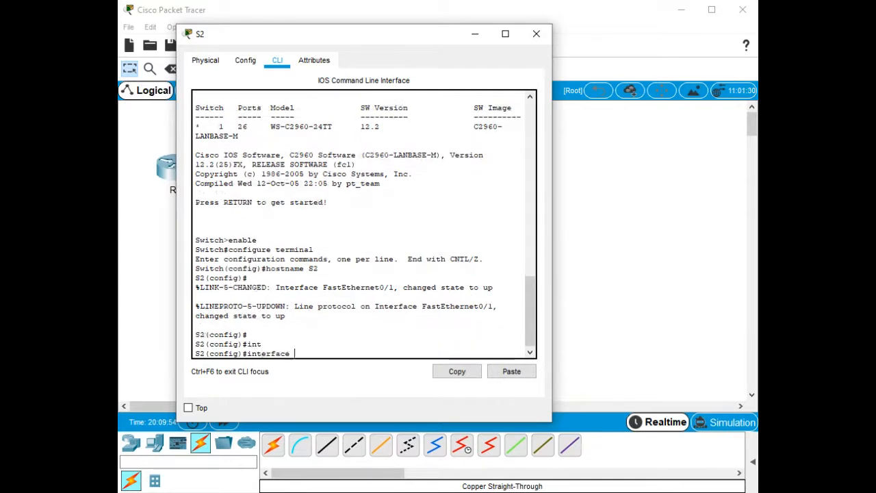
type("v")
key("Tab")
type("1")
key("Return")
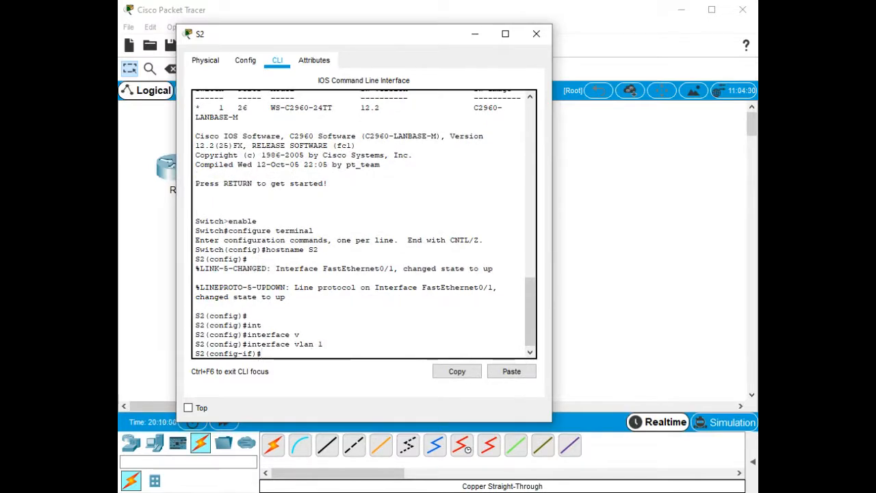
Step: Assign IP address 10.22.0.3 with mask 255.255.255.0 to S2's VLAN 1 interface and enable it with no shutdown
type("ip add")
key("Tab")
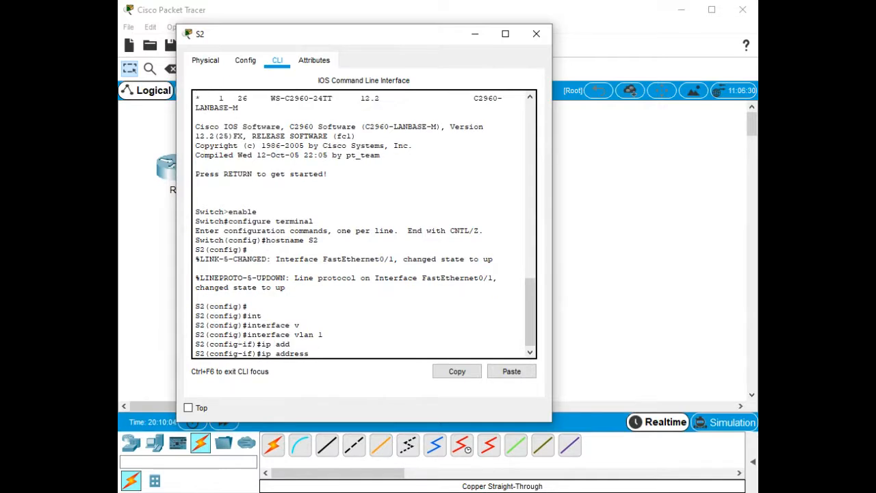
type("10.22.0.3 255.255.255.0")
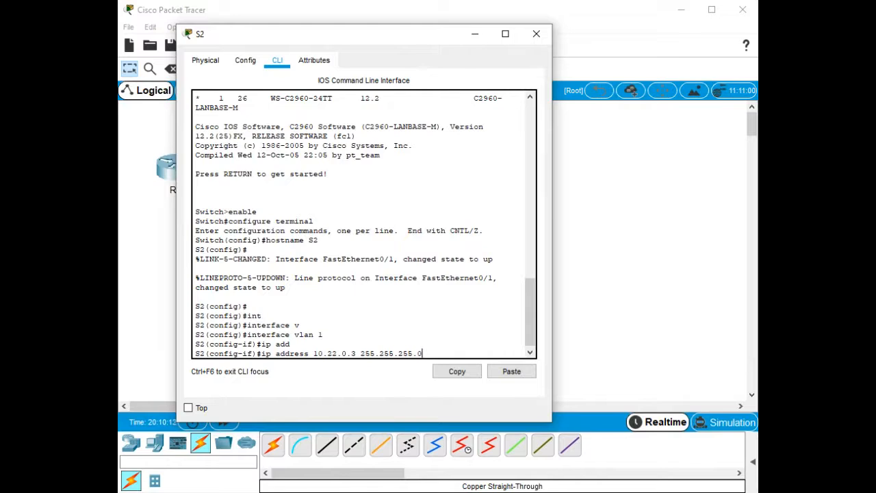
key("Return")
type("no sh")
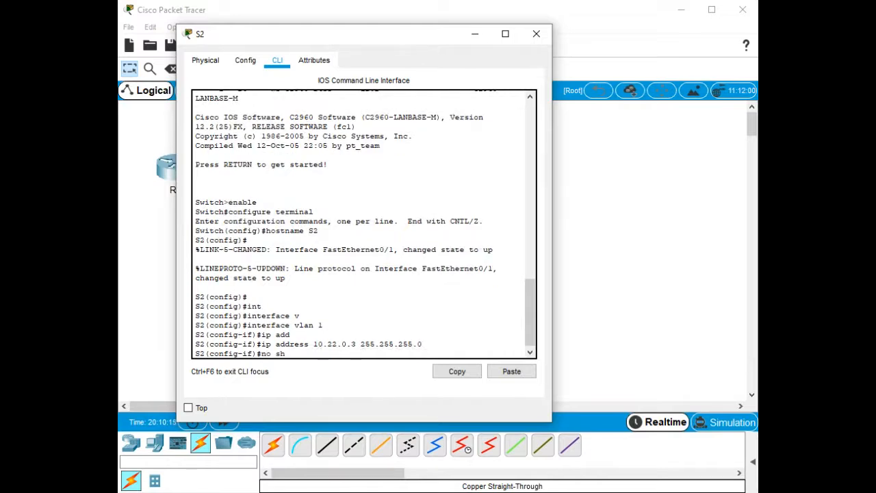
key("Tab")
key("Return")
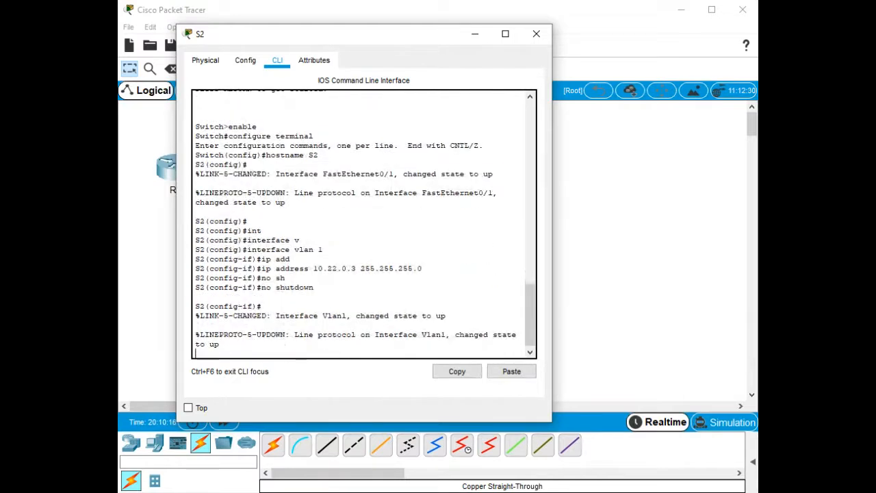
key("Return")
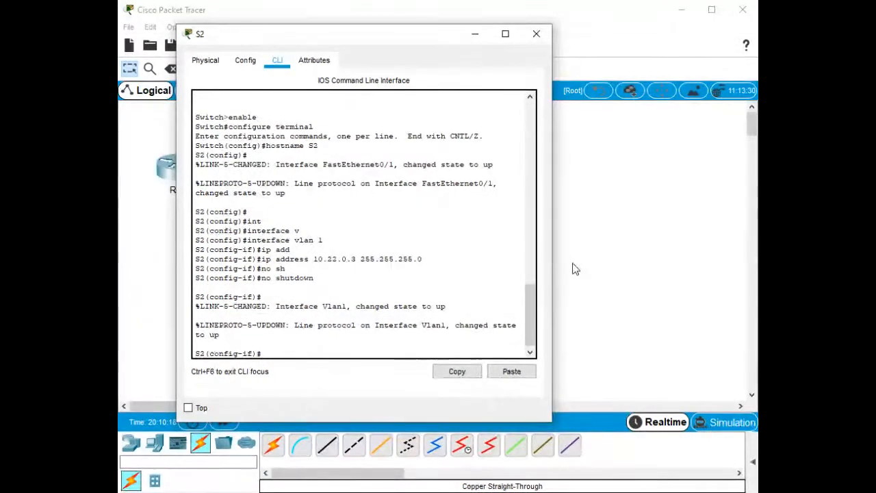
Step: Widen the S2 window and exit interface configuration to privileged EXEC mode
left_click_drag(552, 273, 643, 274)
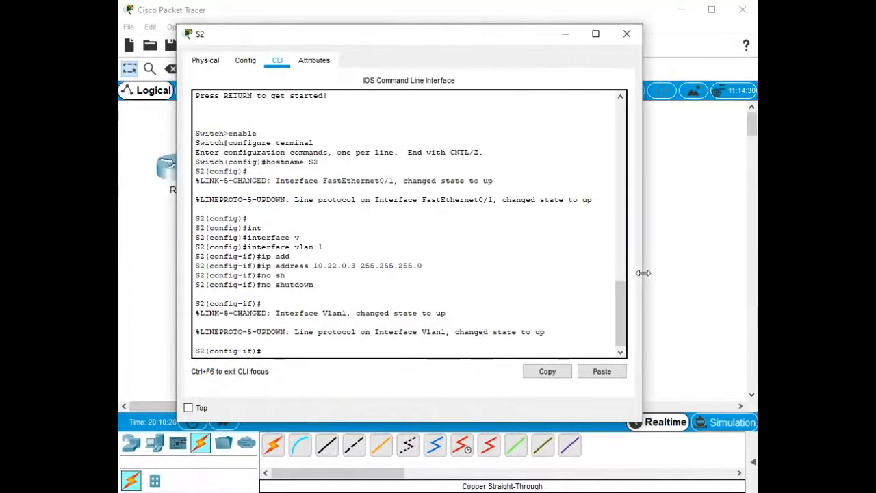
key("Return")
key("Return")
key("Return")
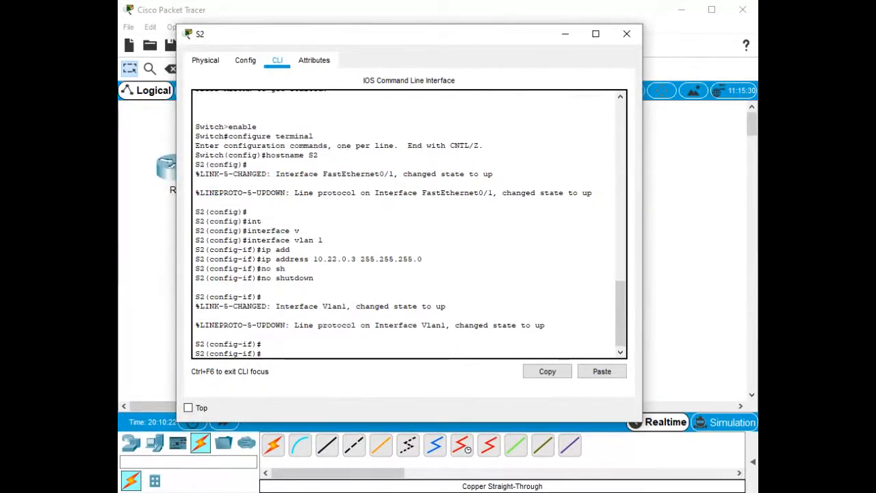
key("ctrl+z")
key("Return")
key("Return")
key("Return")
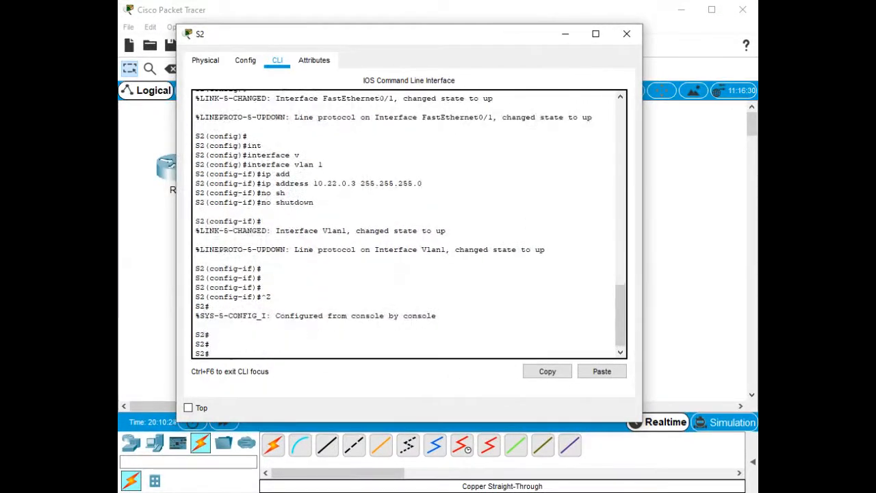
Step: Set S2's default gateway to 10.22.0.1 in global configuration mode and close the S2 window
type("conf")
key("Tab")
type("t")
key("Tab")
key("Return")
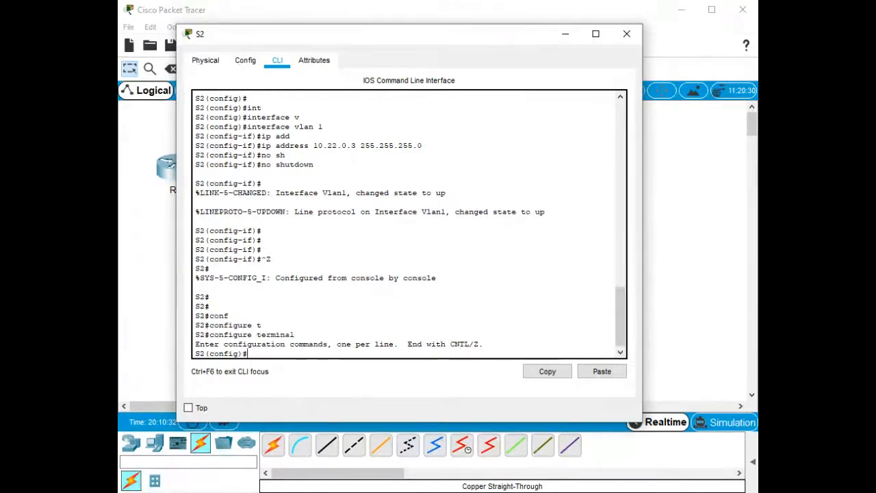
type("ip def")
key("Tab")
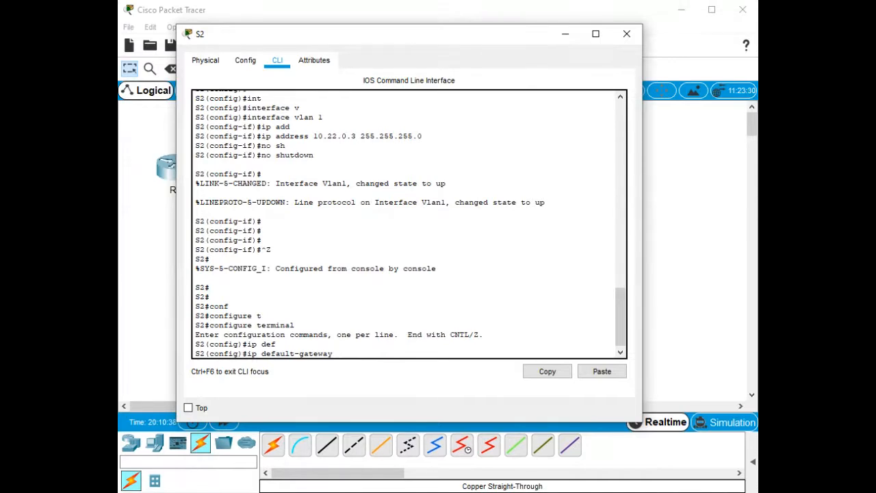
type("10.22.0.1")
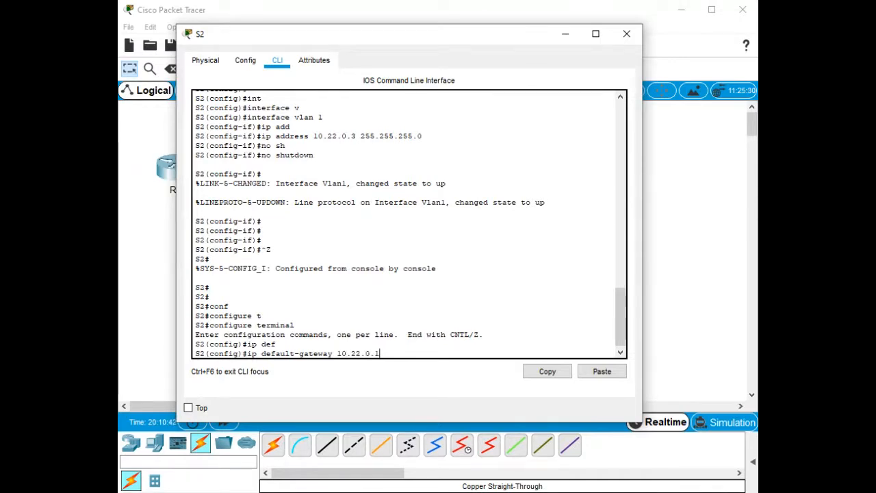
key("Return")
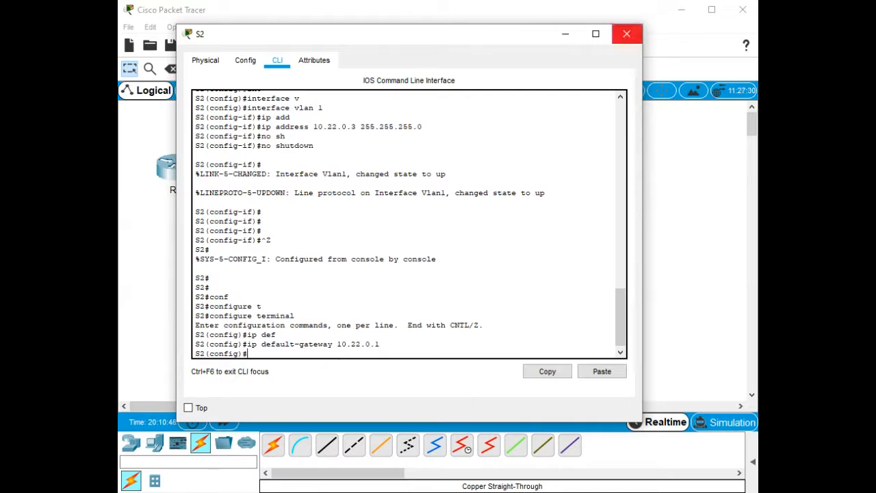
left_click(626, 33)
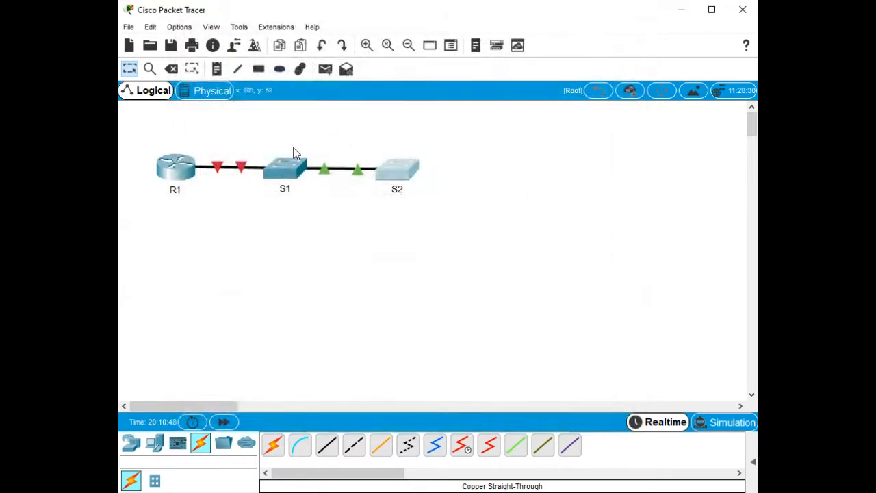
Step: Open the command line of switch S1 and enter configuration of the VLAN 1 interface
left_click(294, 171)
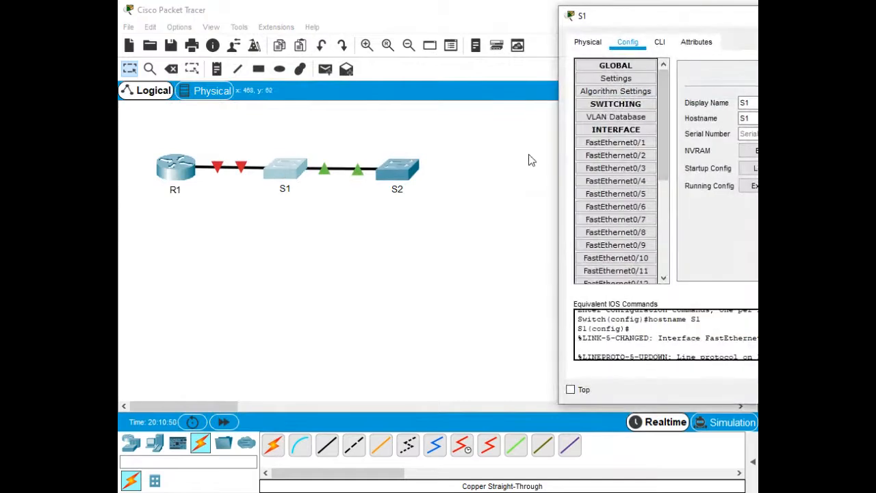
left_click_drag(752, 22, 356, 62)
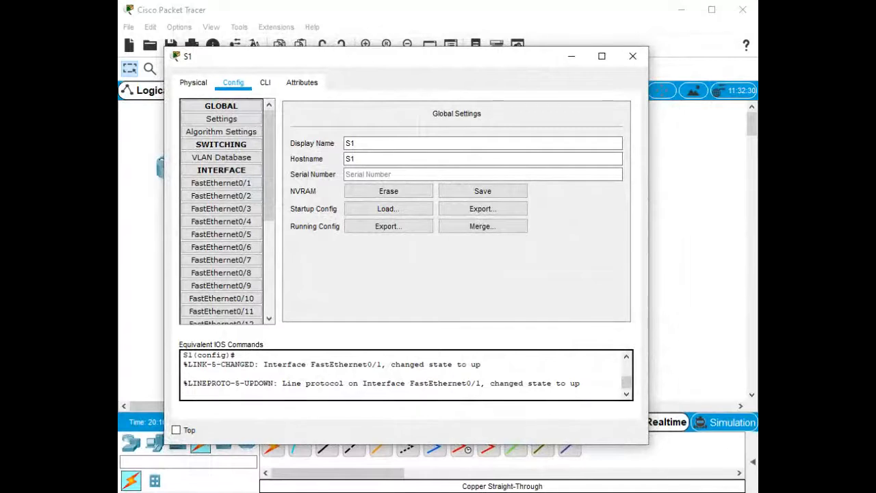
left_click(265, 83)
key("Return")
key("Return")
key("Return")
key("Return")
key("Return")
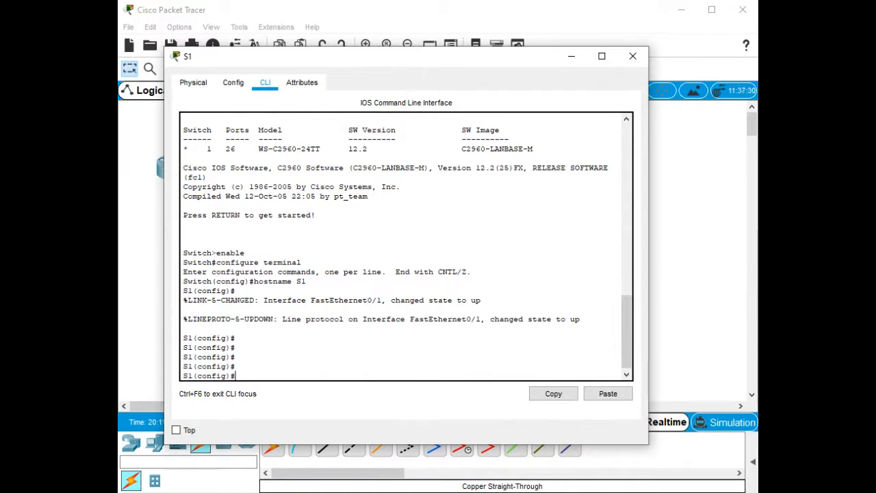
type("nt")
key("Tab")
type("v")
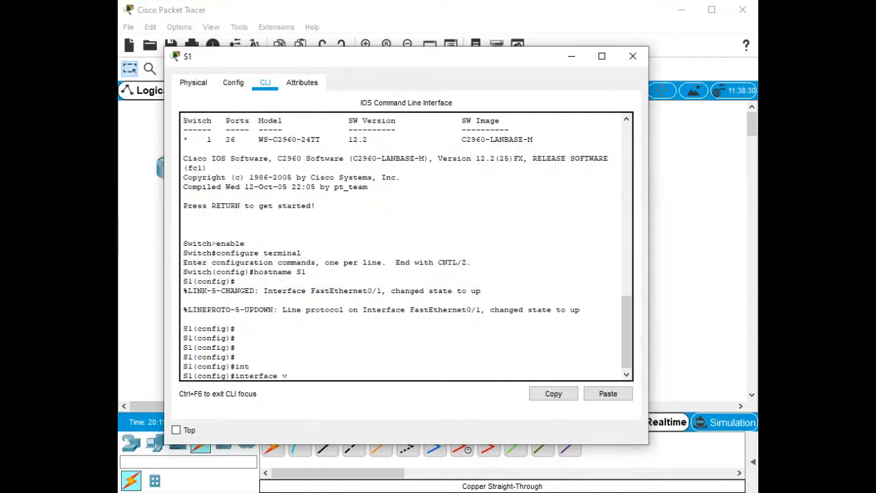
key("Tab")
type("1")
key("Return")
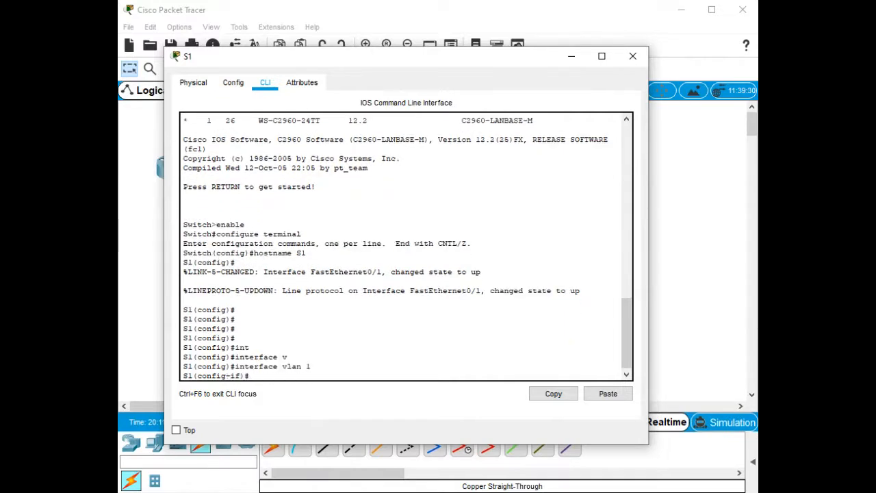
Step: Assign IP address 10.22.0.2 with mask 255.255.255.0 to S1's VLAN 1 interface and enable it with no shutdown
type("ip add")
key("Tab")
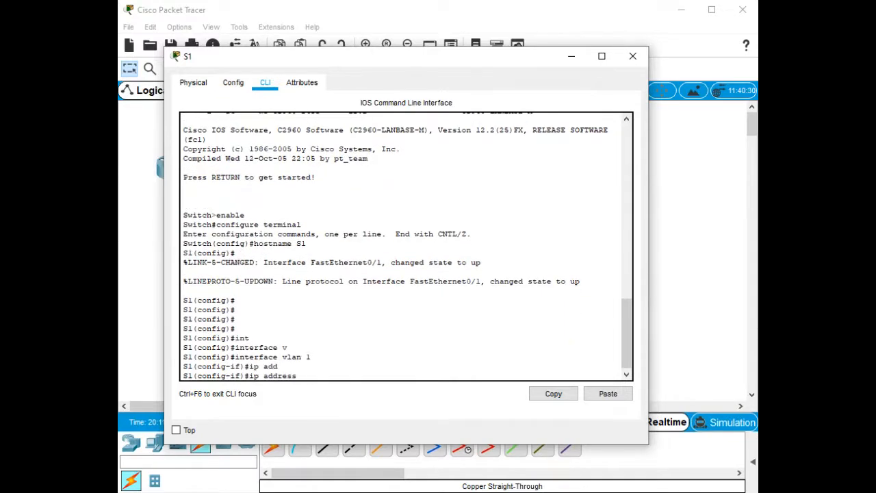
type("10.22.0.2 255.255.255.0")
key("Return")
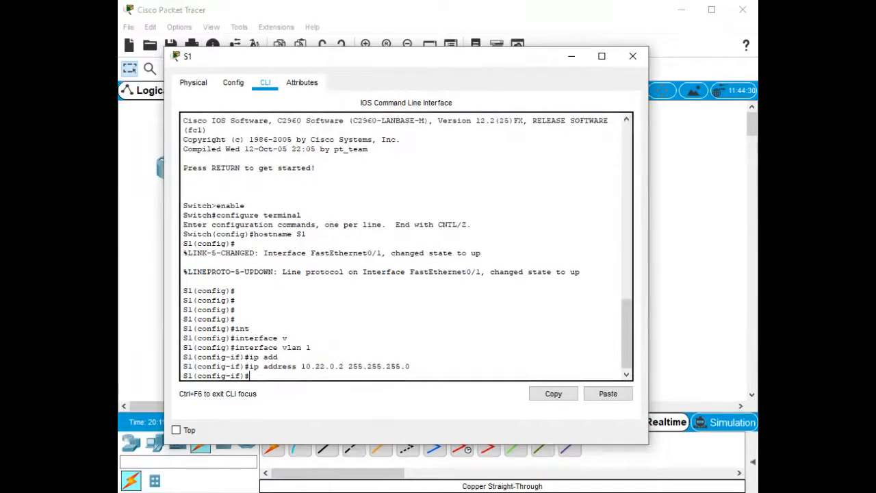
type("no sh")
key("Tab")
key("Return")
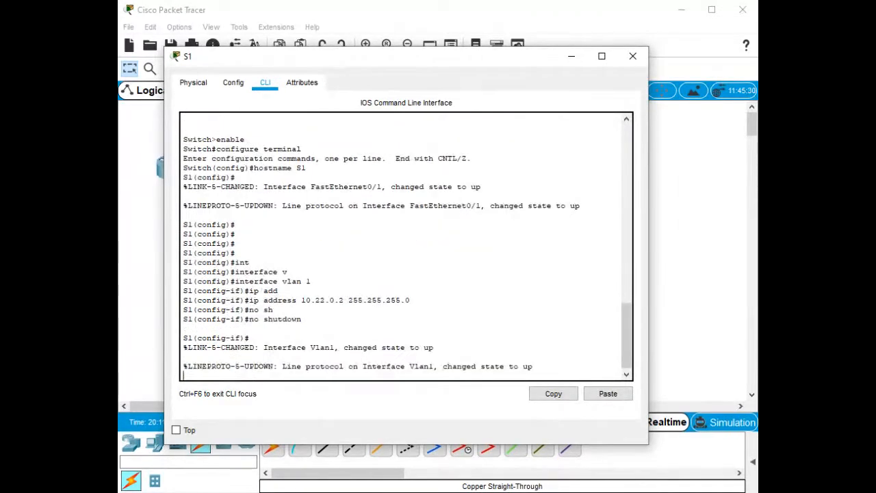
key("Return")
Step: Leave interface configuration on S1, set its default gateway to 10.22.0.1 in global configuration, and return to privileged EXEC mode
key("ctrl+z")
key("Return")
key("Return")
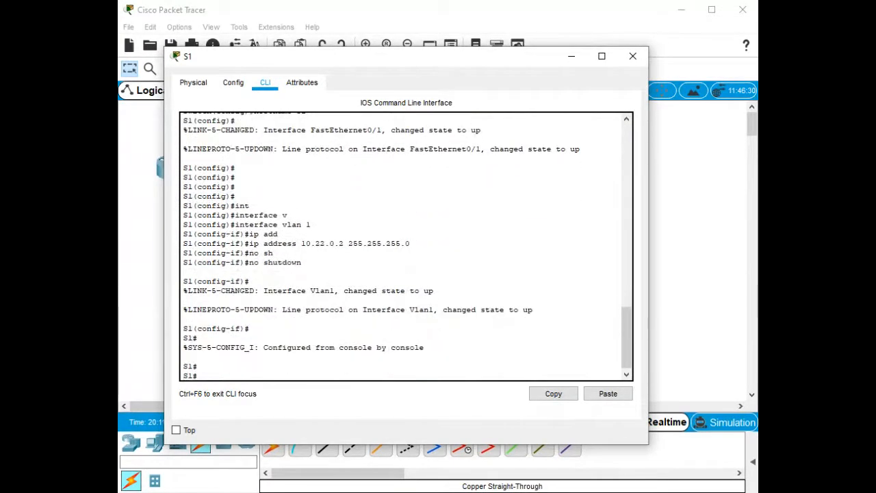
type("conf")
key("Tab")
type("t")
key("Tab")
key("Return")
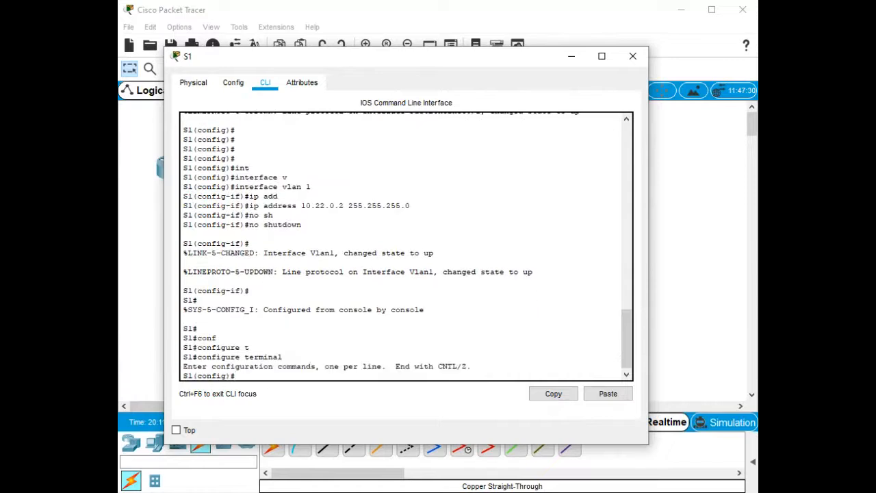
type("ip de")
key("Tab")
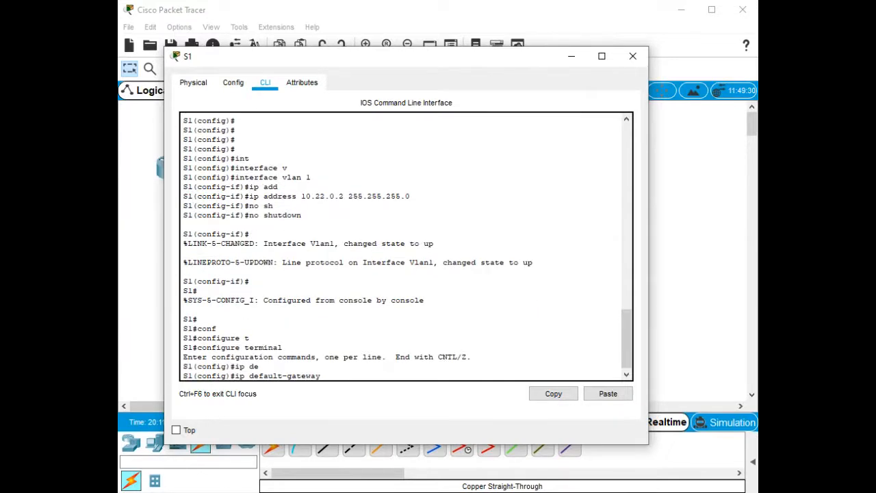
type("10.22.0.1")
key("Return")
key("ctrl+z")
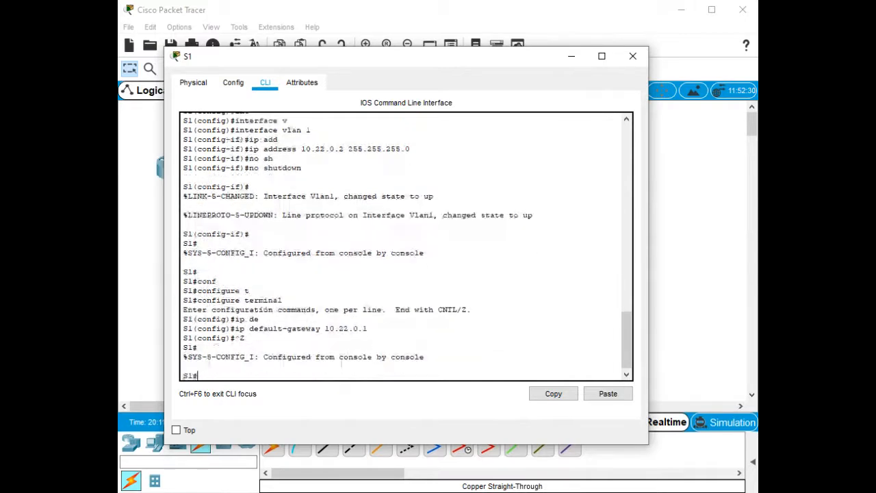
Step: Test connectivity from S1 to S2 by pinging 10.22.0.3 five times
key("Return")
key("Return")
key("Return")
key("Return")
key("Return")
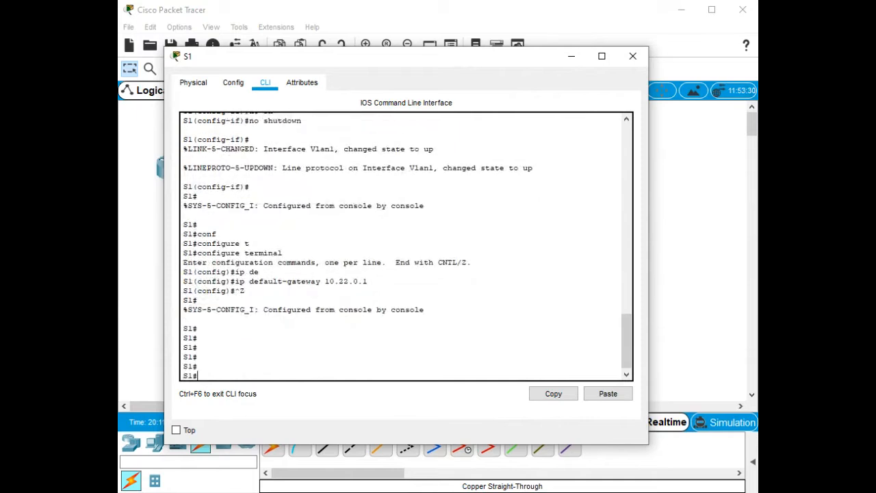
type("ping 10.22.0.3")
key("Return")
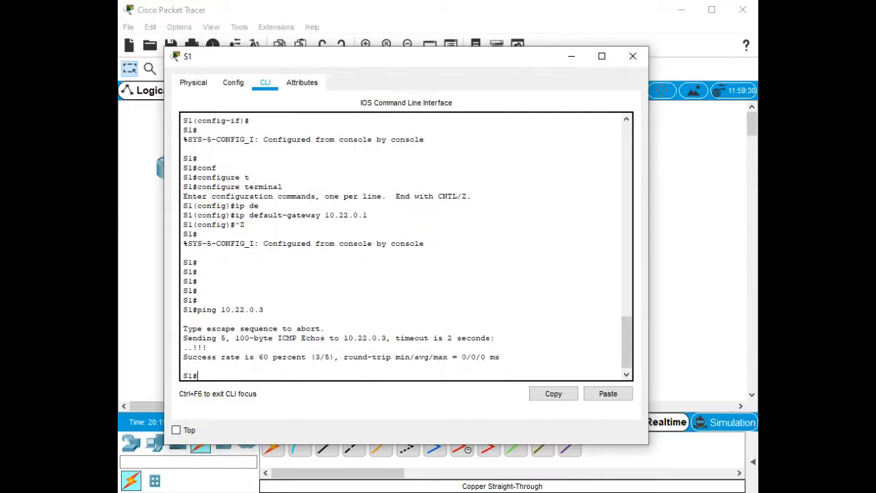
key("Up")
key("Return")
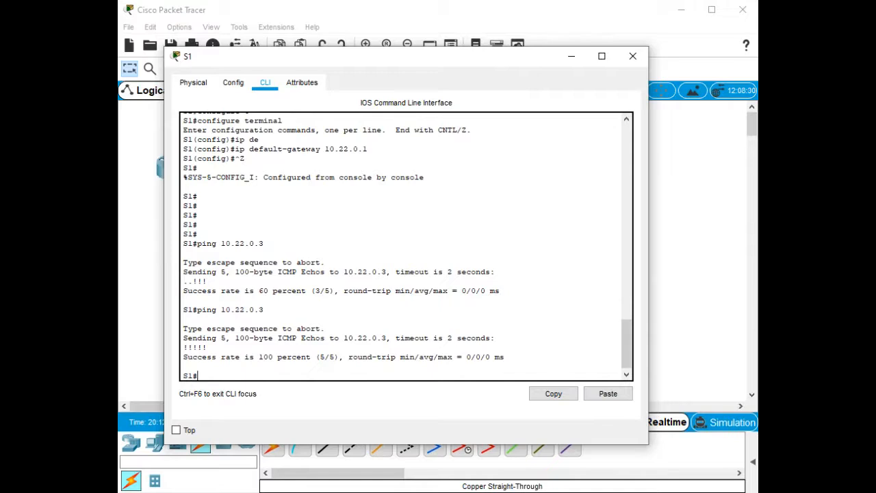
key("Up")
key("Return")
key("Up")
key("Return")
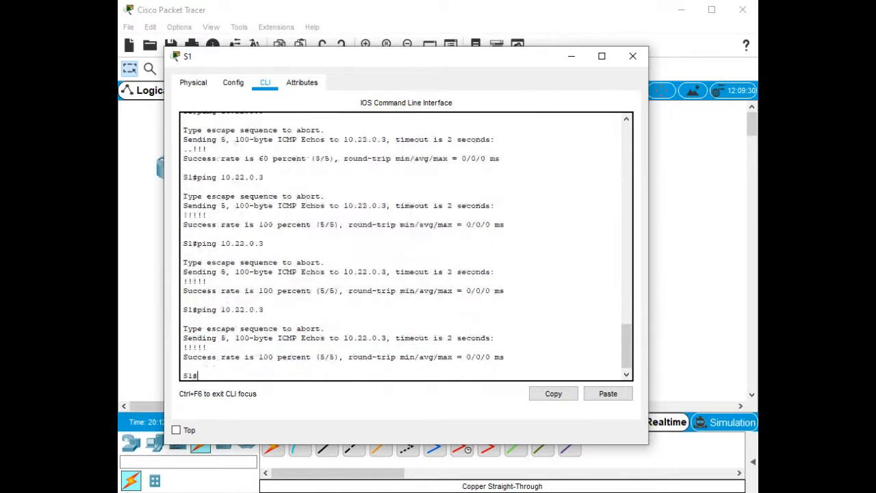
key("Up")
key("Return")
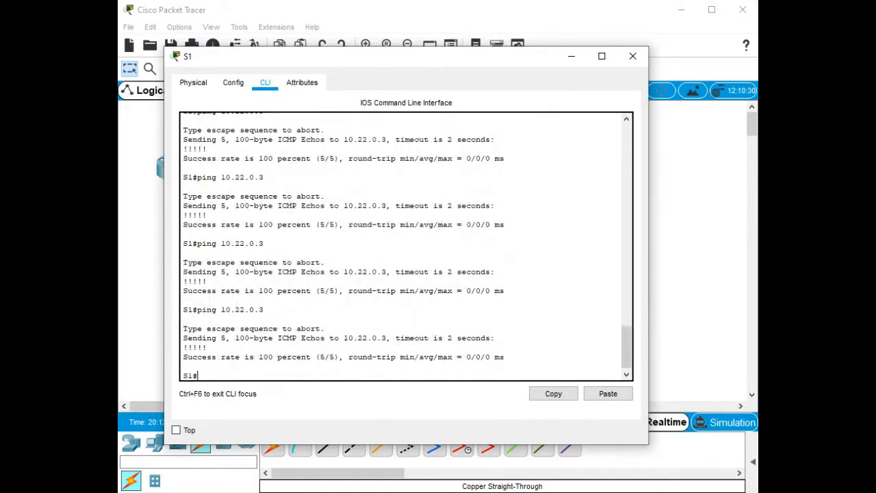
Step: Close switch S1's window and open the command line of router R1 in a wider window
left_click(632, 56)
left_click(176, 170)
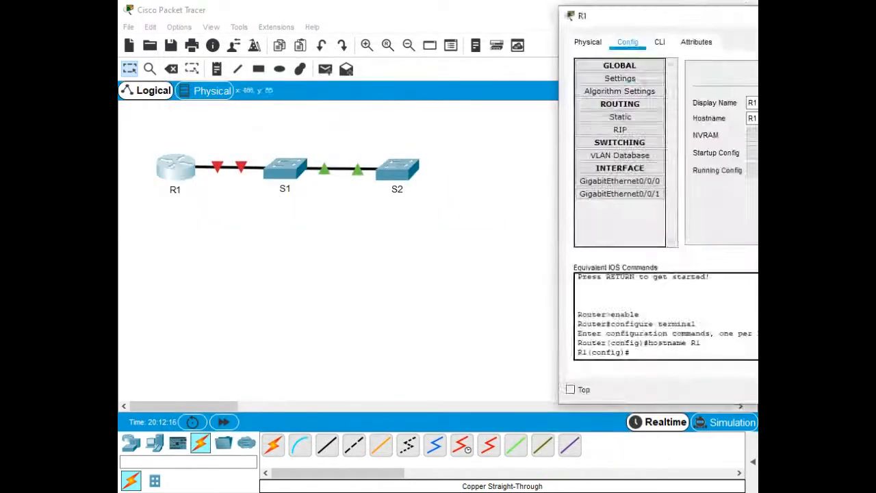
left_click_drag(713, 12, 296, 51)
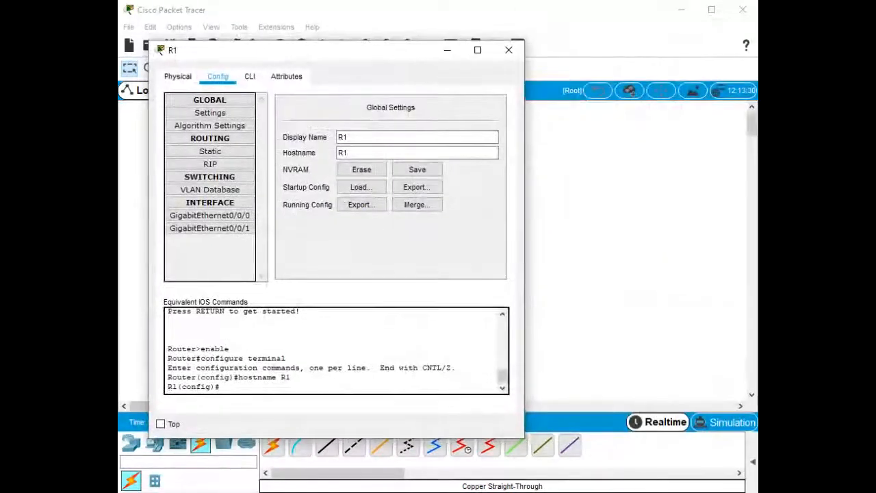
left_click_drag(527, 243, 640, 251)
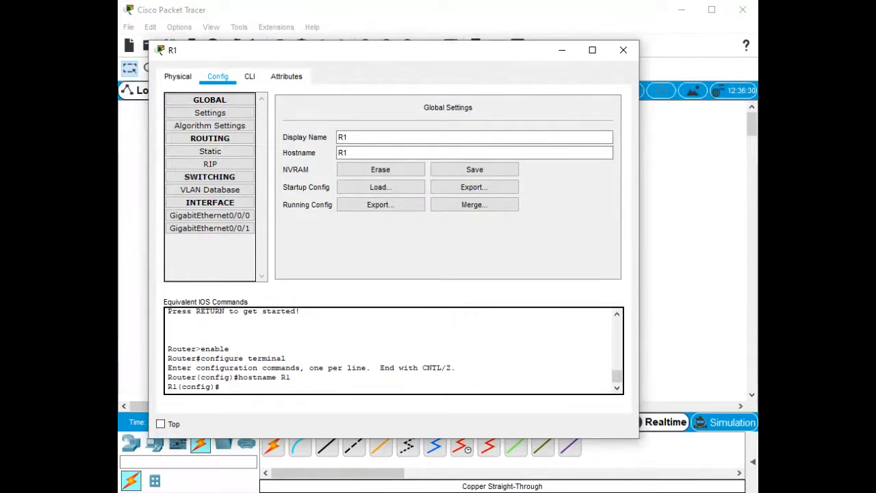
left_click(250, 76)
left_click(232, 331)
key("Return")
key("Return")
key("Return")
key("Return")
key("Return")
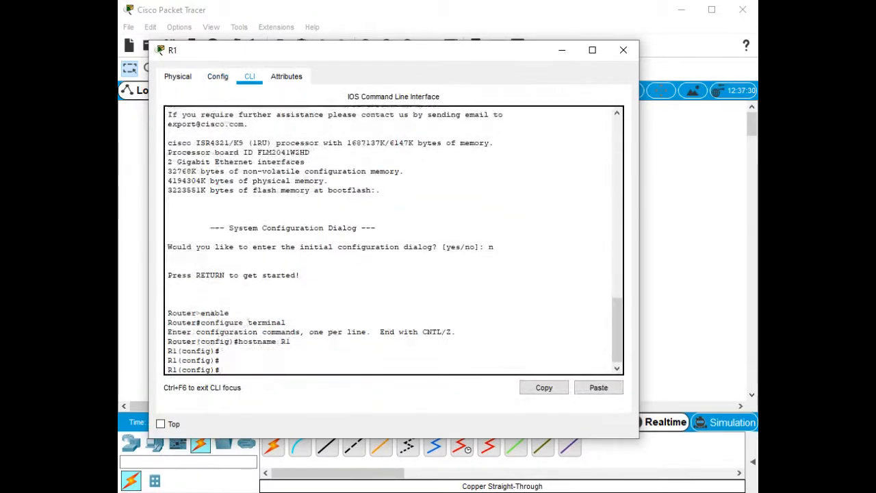
key("Return")
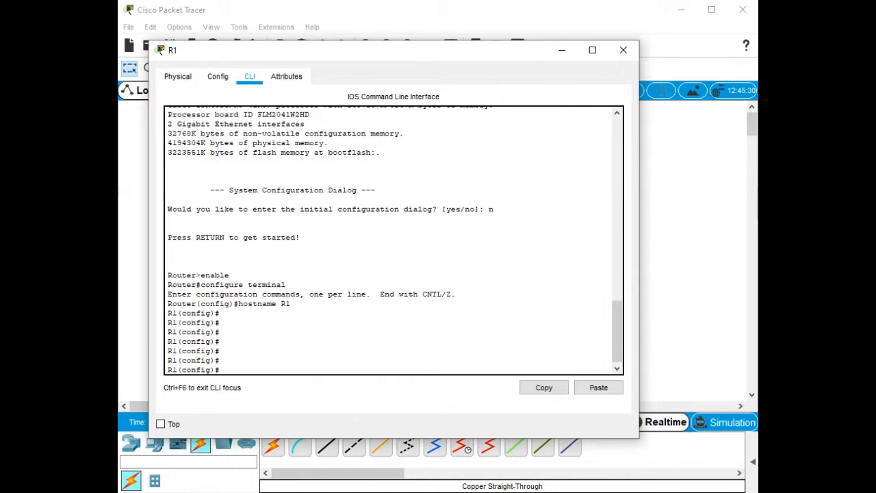
Step: Enter configuration of interface GigabitEthernet 0/0/1 on R1
type("int")
key("Tab")
type("g")
key("Tab")
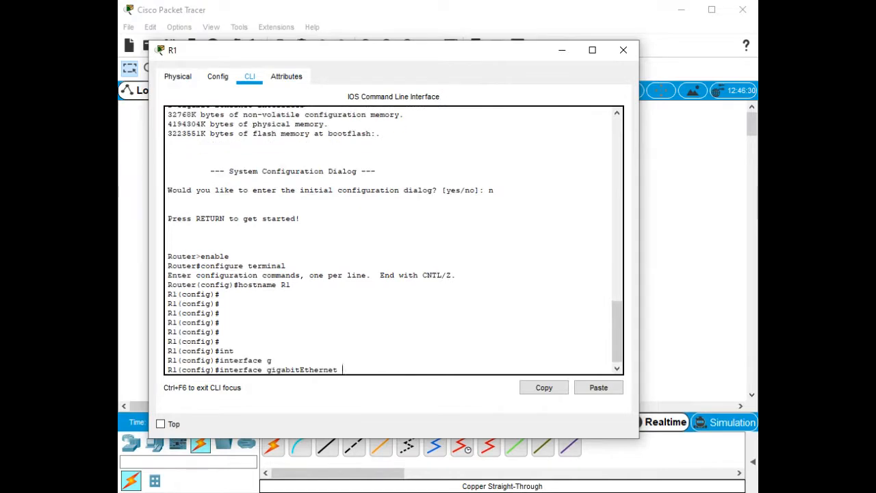
type("0/0/1")
key("Return")
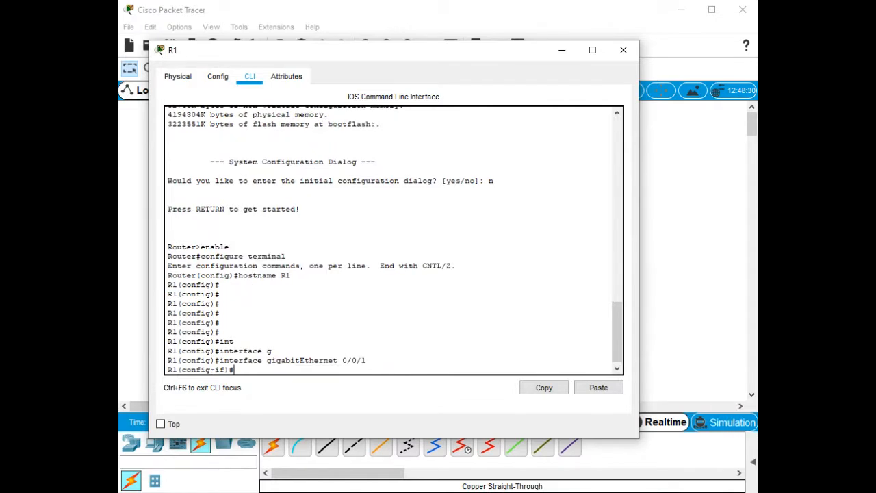
Step: Assign IP address 10.22.0.1 with mask 255.255.255.0 to R1's GigabitEthernet 0/0/1 interface
type("ip add")
key("Tab")
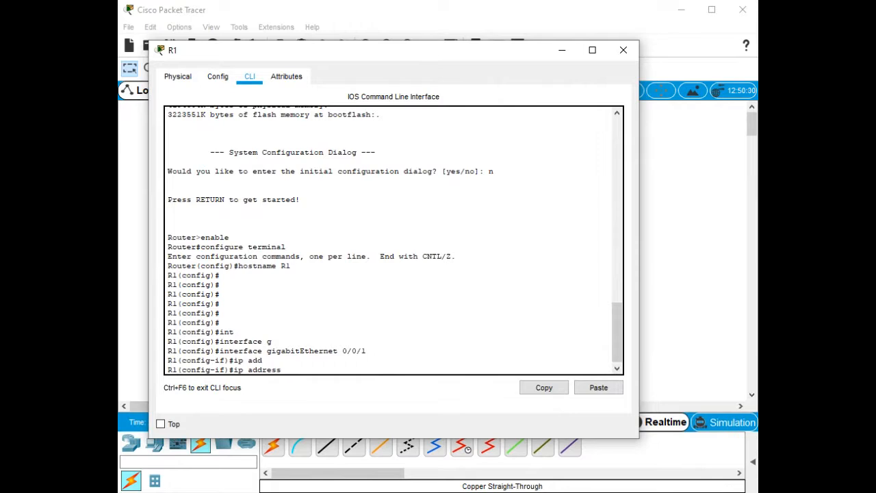
type("10.22.0.1")
key("Return")
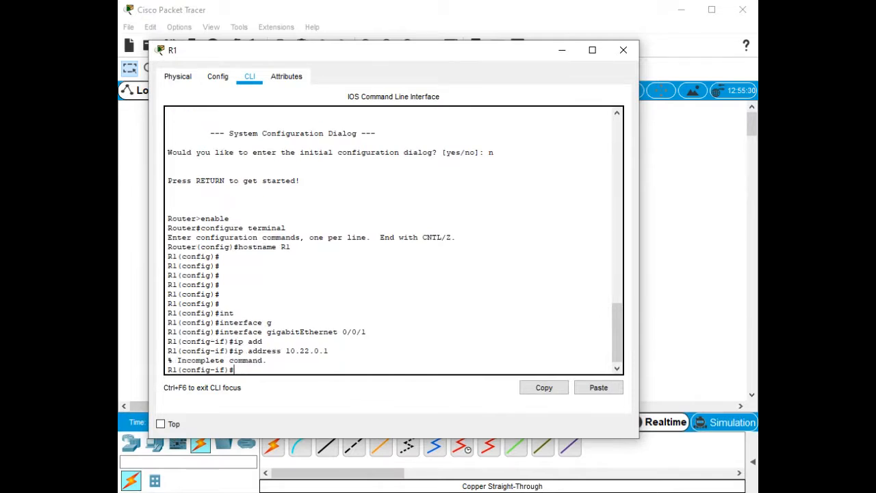
key("Up")
type("255.")
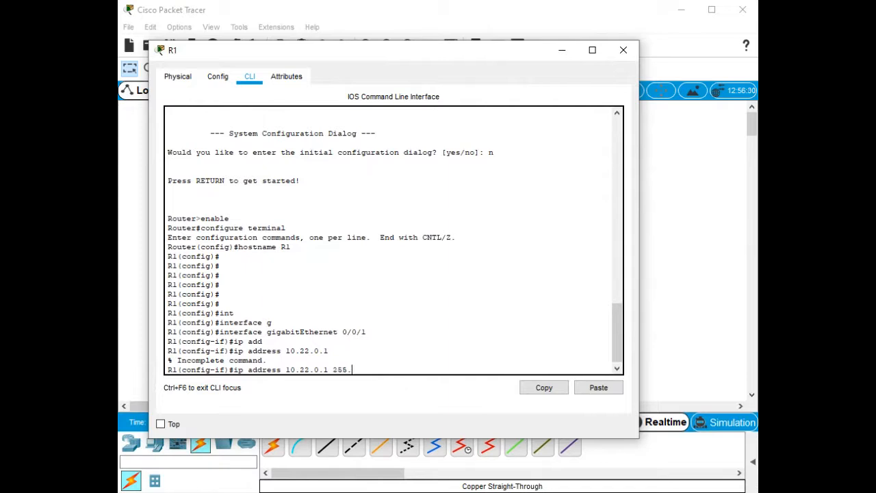
type("255.255.0")
key("Return")
Step: Enable R1's GigabitEthernet 0/0/1 interface with no shutdown and return to privileged EXEC mode
type("no sh")
key("Tab")
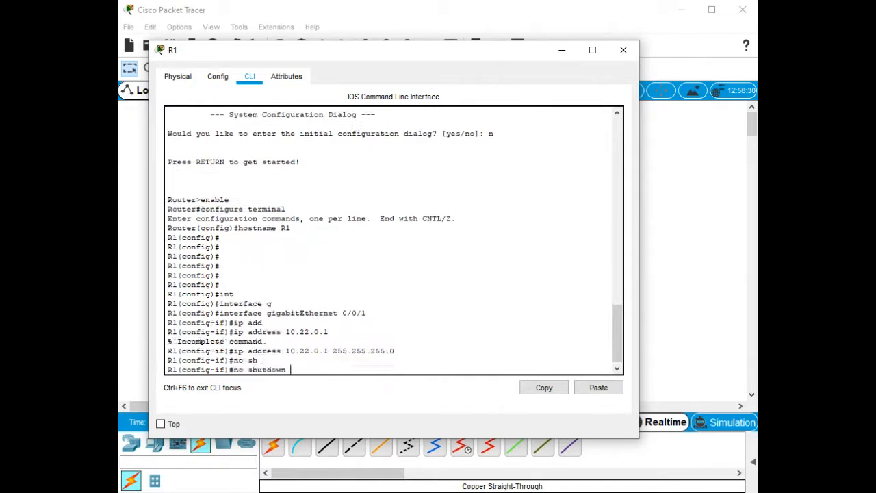
key("Return")
key("Return")
key("Return")
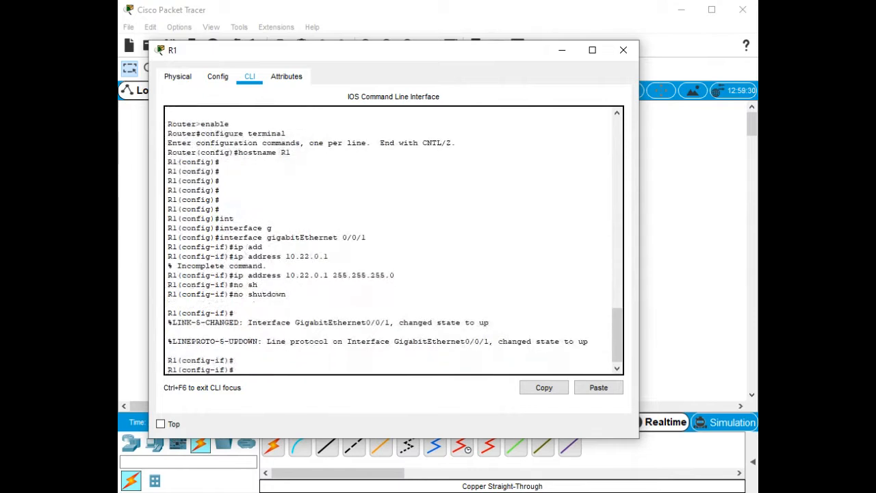
key("ctrl+z")
key("Return")
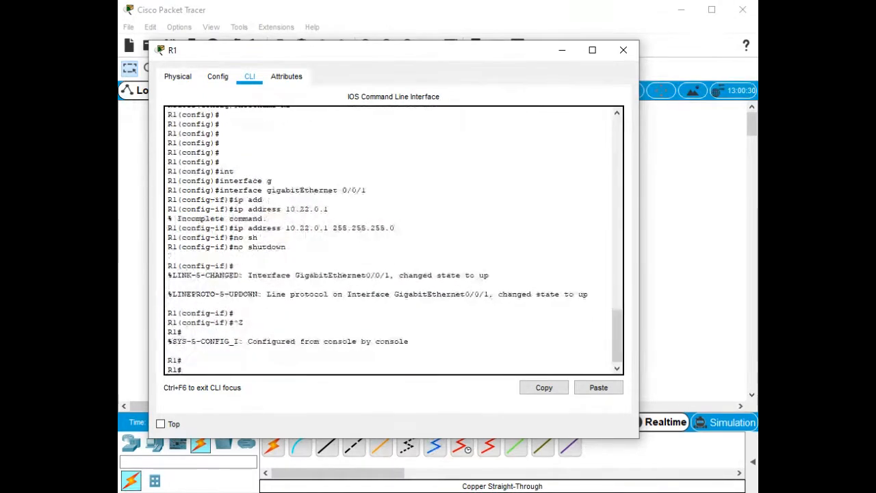
Step: Enter global configuration on R1 and create the interface loopback 1
type("conf")
key("Tab")
type("t")
key("Tab")
key("Return")
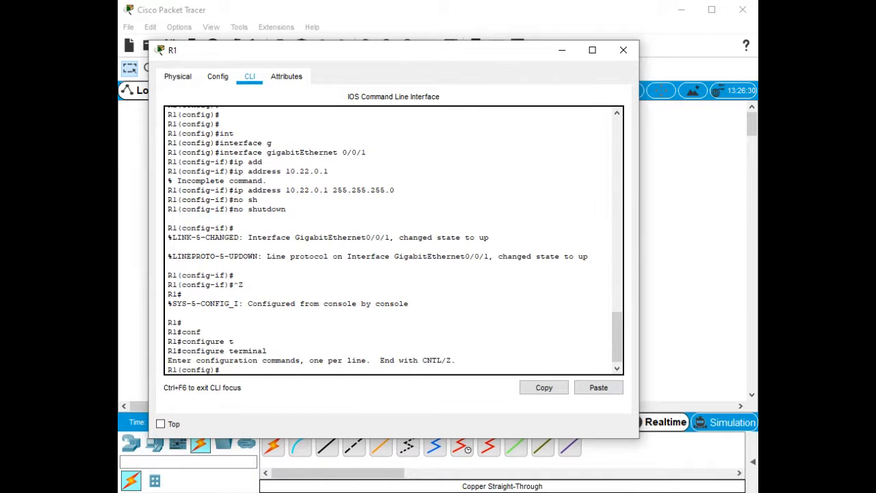
type("int")
key("Tab")
type("lo")
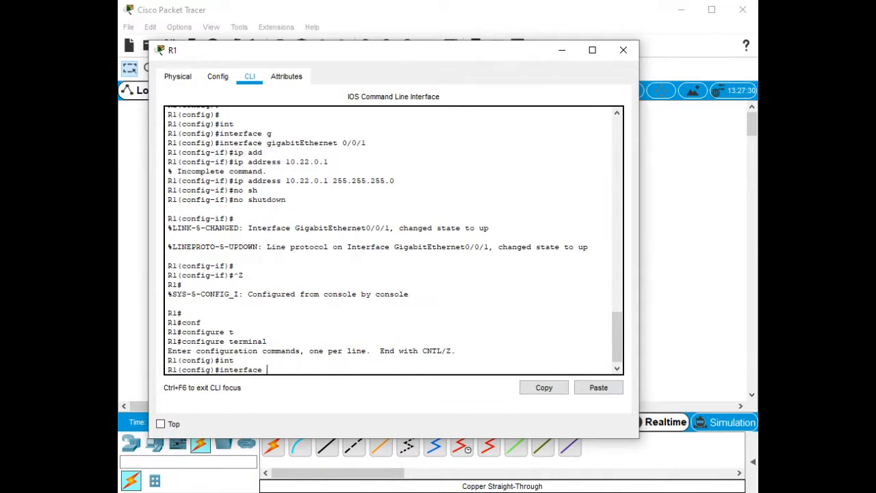
key("Tab")
type("1")
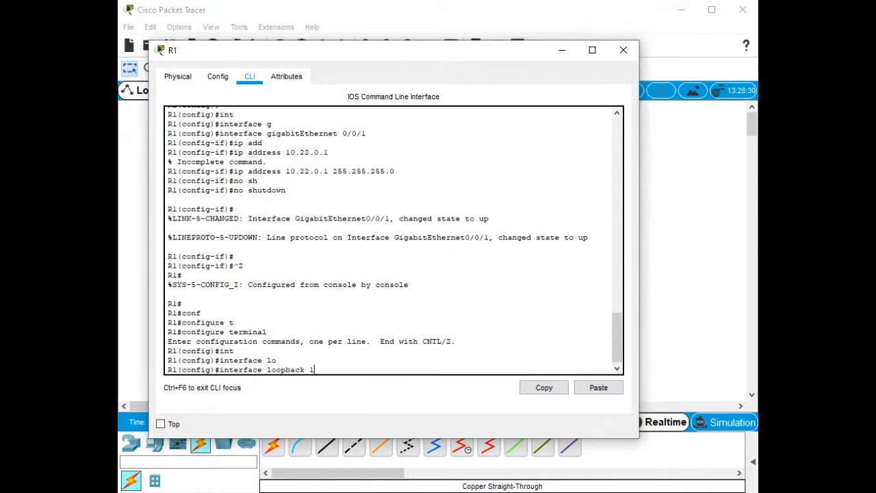
key("Return")
key("Return")
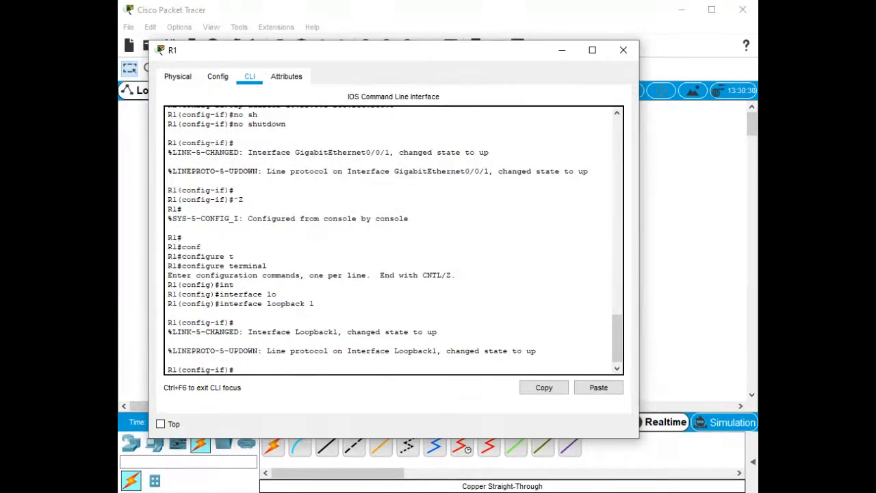
Step: Assign IP address 172.16.1.1 with mask 255.255.255.0 to R1's loopback 1 interface and return to privileged EXEC mode
type("ip add")
key("Tab")
type("17")
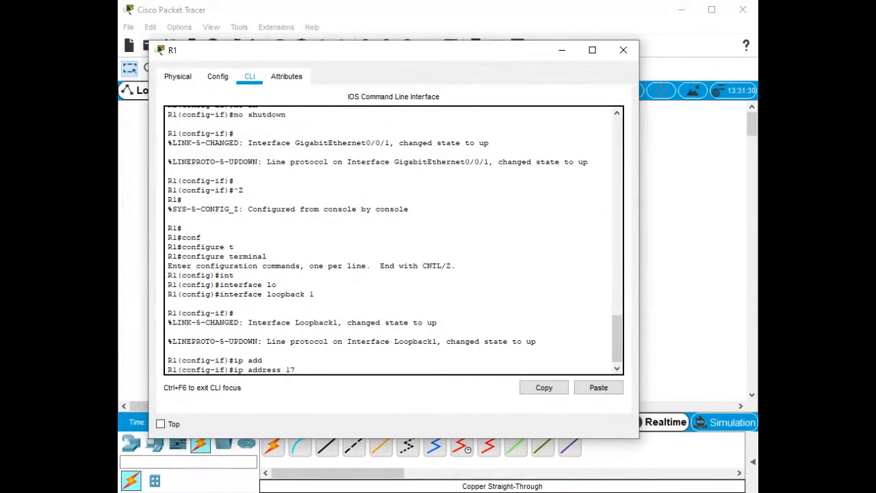
type("2.16.1.1 255.255.255.0")
key("Return")
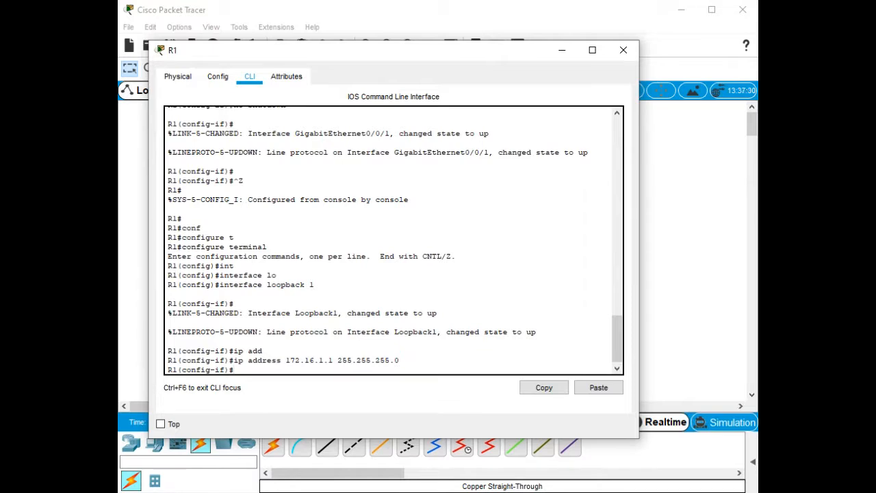
key("ctrl+z")
key("Return")
key("Return")
Step: Display R1's interface summary with show ip interface brief
type("sh")
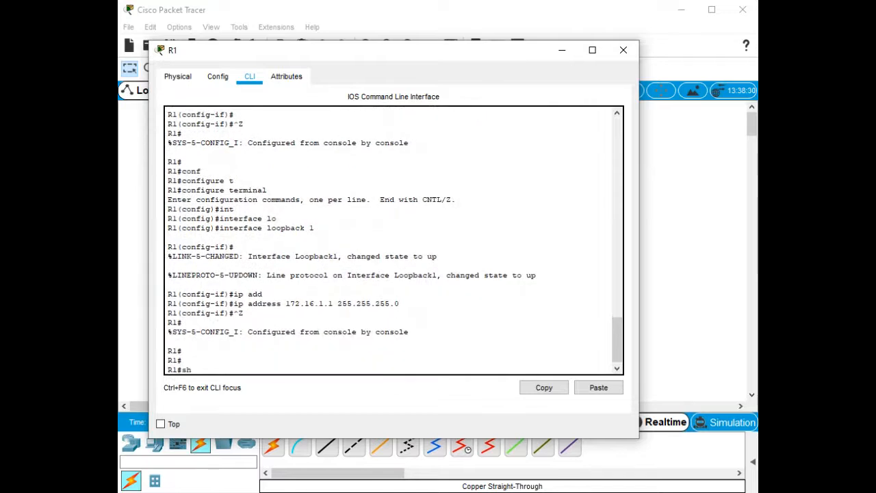
key("Tab")
type("ip int")
key("Tab")
type("br")
key("Tab")
key("Return")
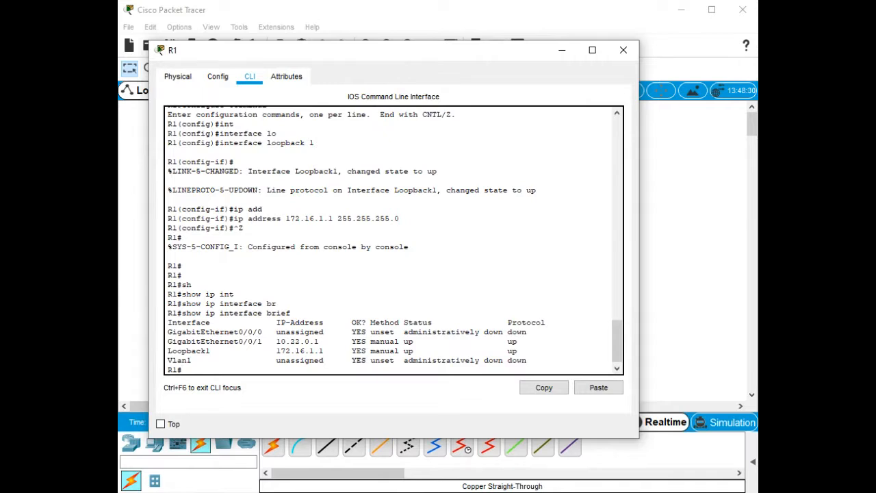
Step: Test connectivity from R1 to S1 by pinging 10.22.0.2 twice
type("ping 10.22.0.2")
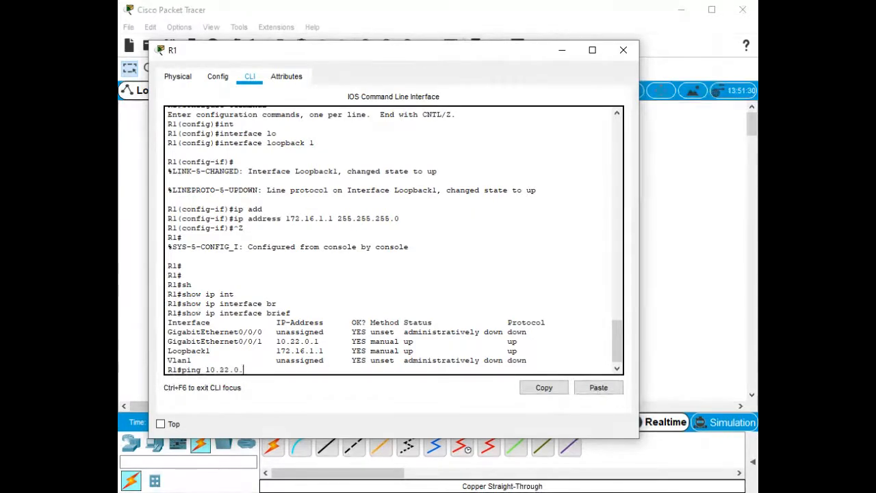
key("Return")
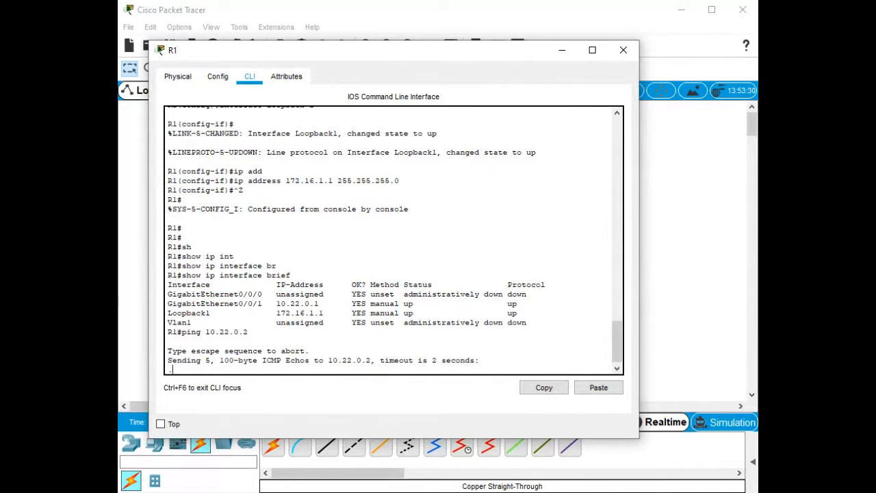
key("Up")
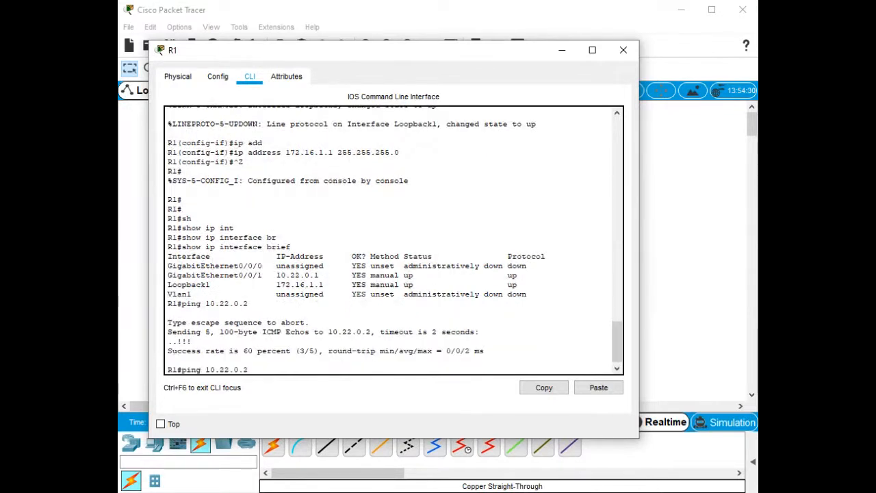
key("Return")
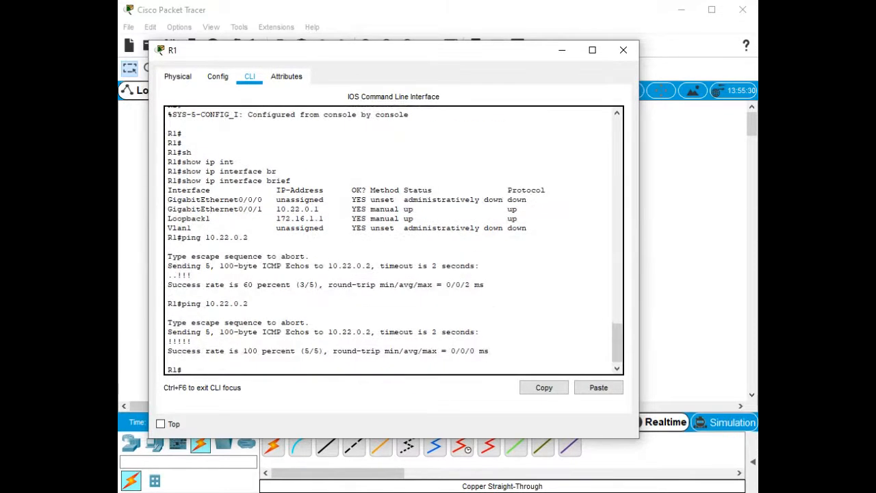
Step: Test connectivity from R1 to S2 by pinging 10.22.0.3 twice
key("Up")
key("BackSpace")
type("3")
key("Return")
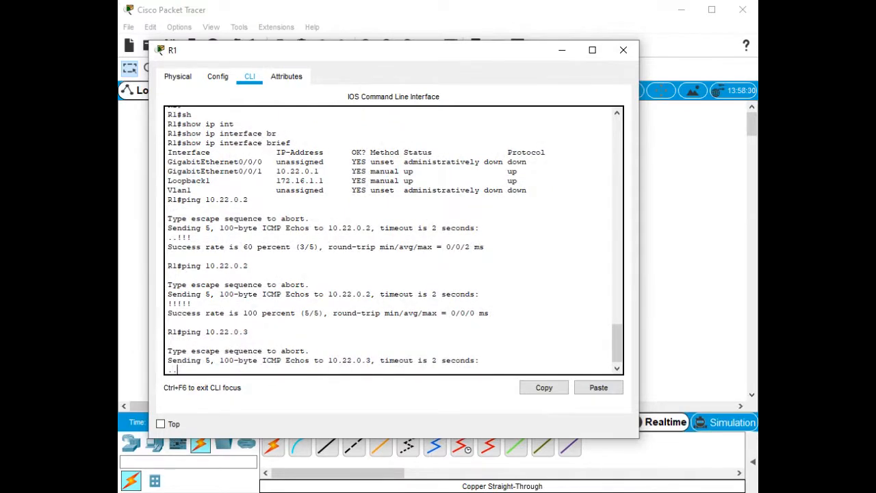
key("Up")
key("Return")
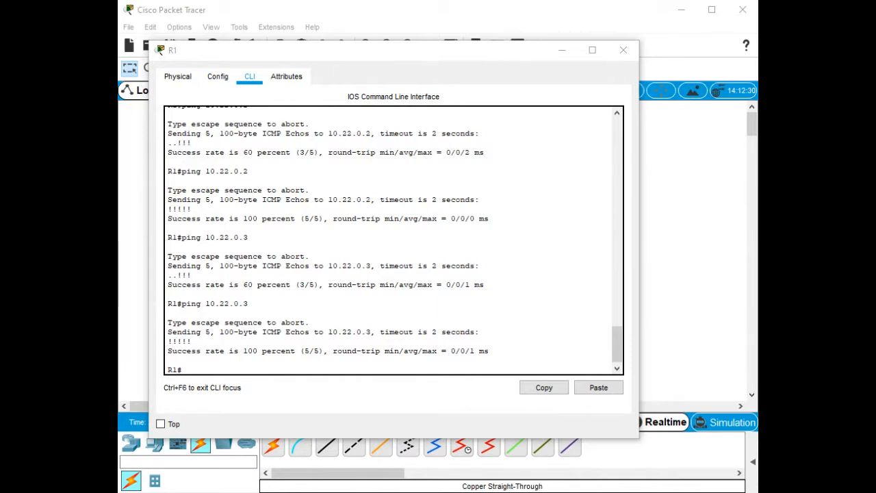
Step: Try to display R1's time and date with show time and show date, checking the show options starting with t
left_click(193, 341)
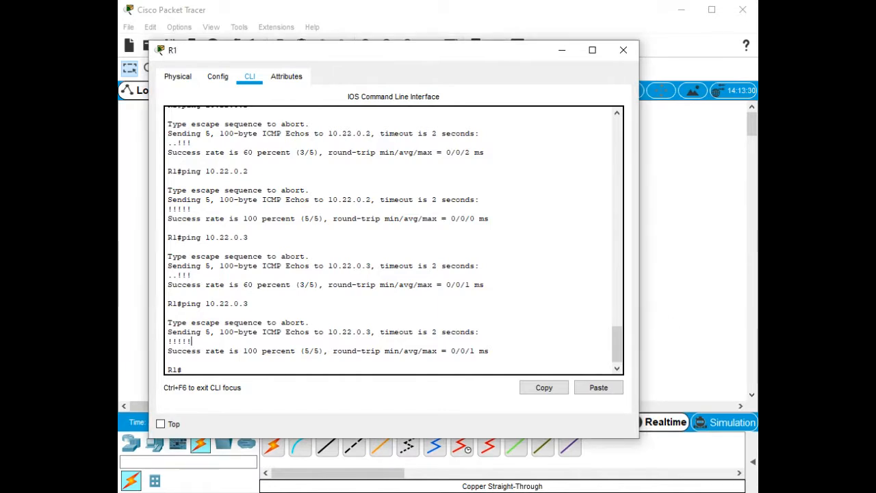
key("Return")
key("Return")
key("Return")
key("Return")
type("s")
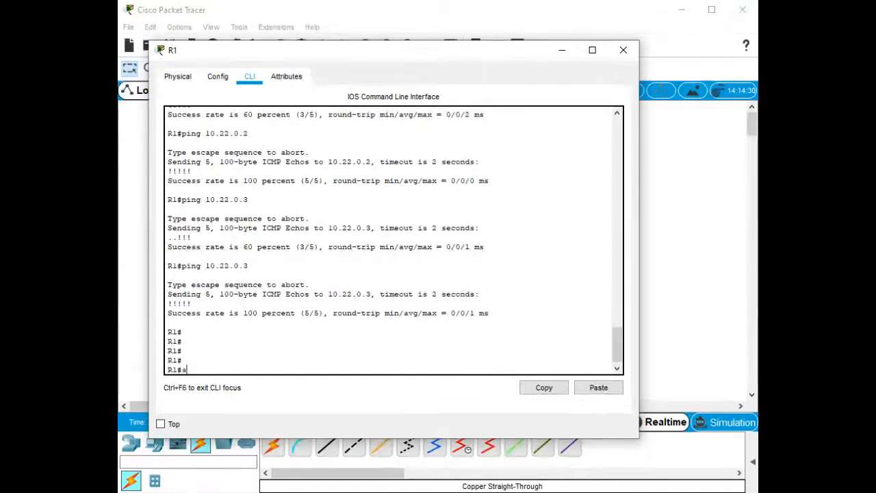
type("how time")
key("Return")
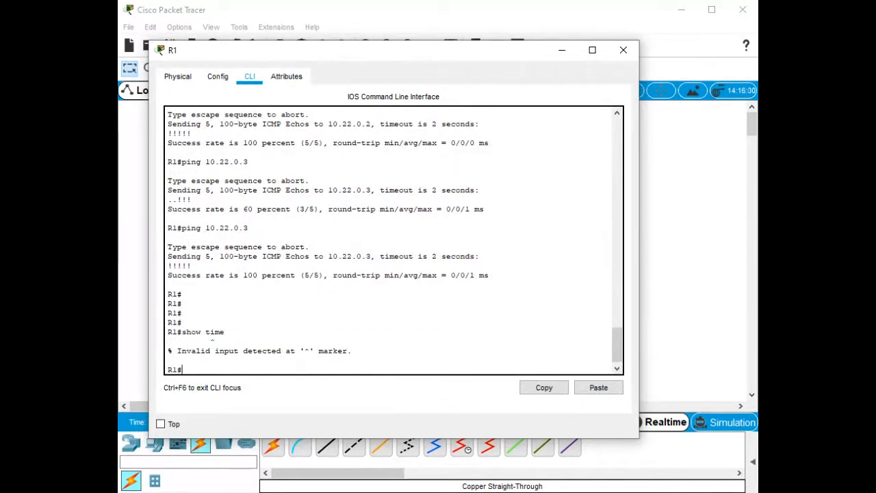
type("show t?")
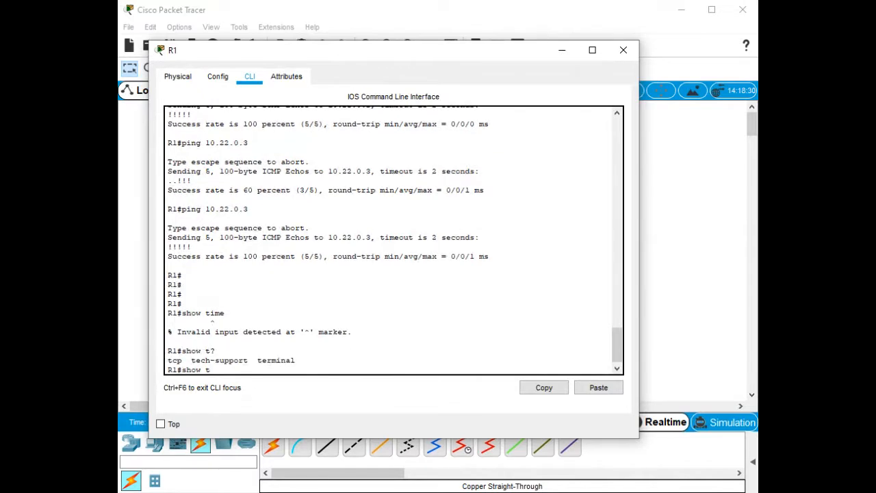
type("date")
key("Return")
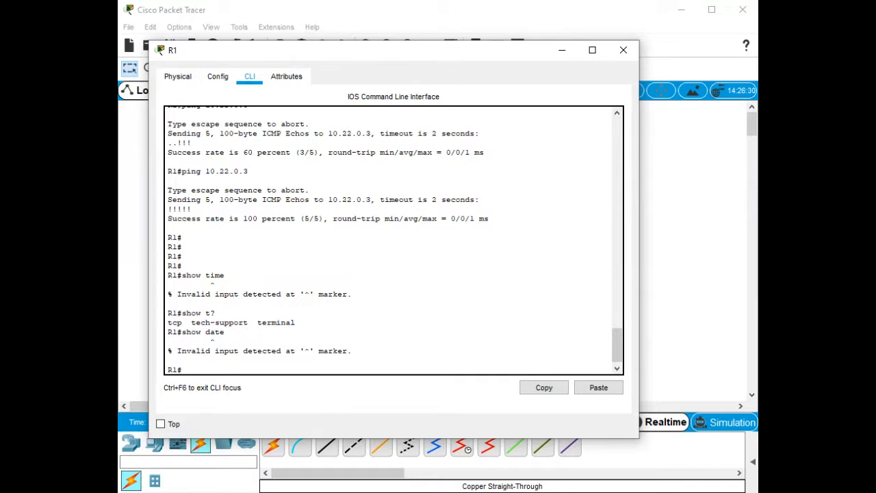
Step: Display R1's system time and its source with show clock and show clock detail
type("show clock")
key("Return")
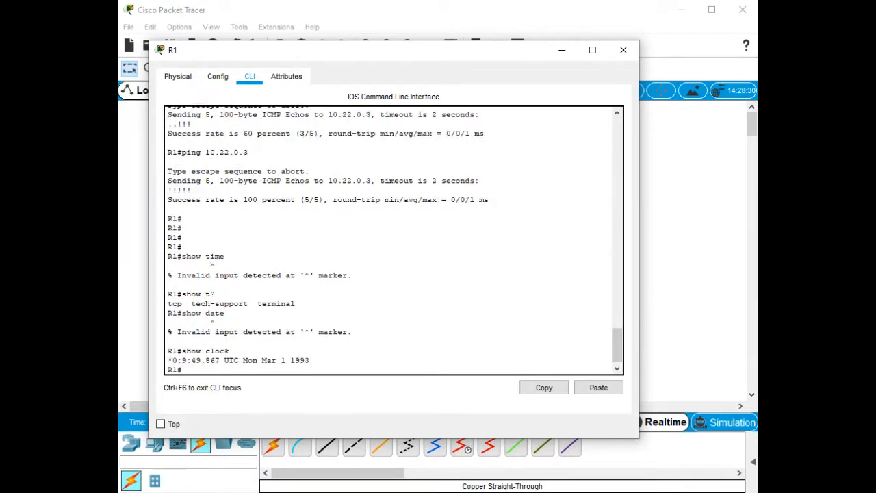
key("Up")
type("de")
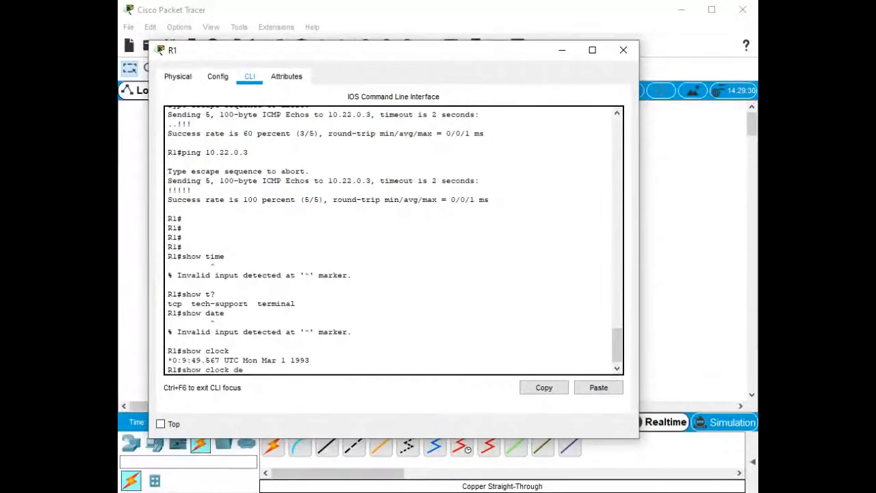
key("Tab")
key("Return")
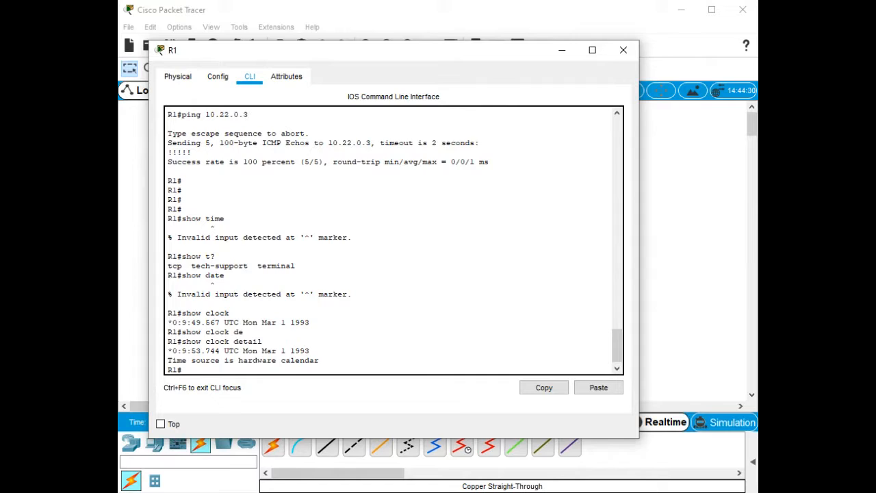
Step: Enter global configuration mode on R1 and list the available ntp command options
key("Return")
key("Return")
key("Return")
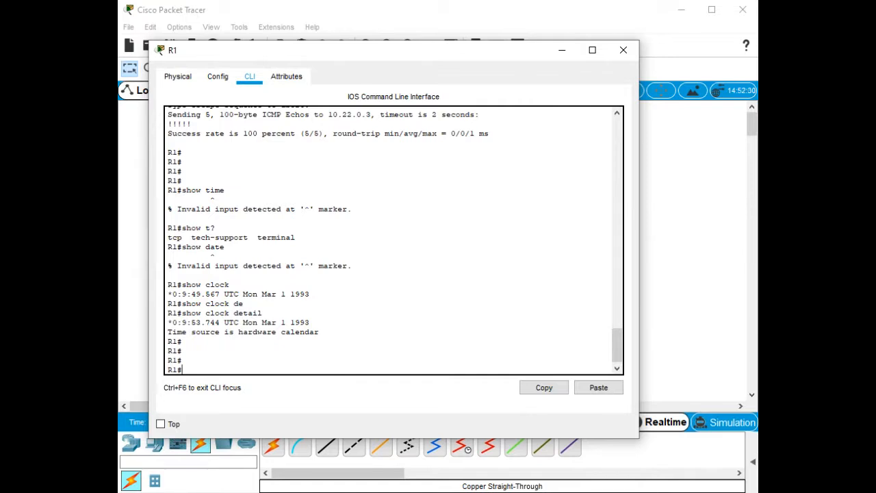
type("conf")
key("Tab")
type("t")
key("Tab")
key("Return")
type("n")
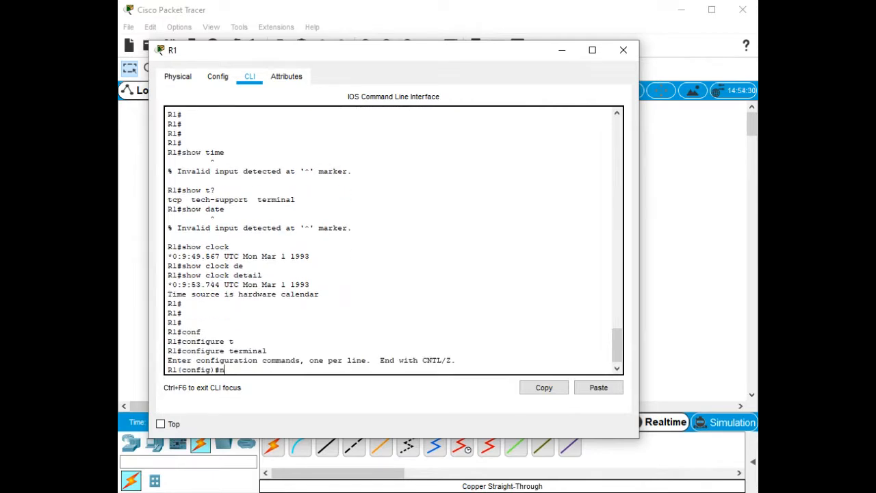
type("tp ?")
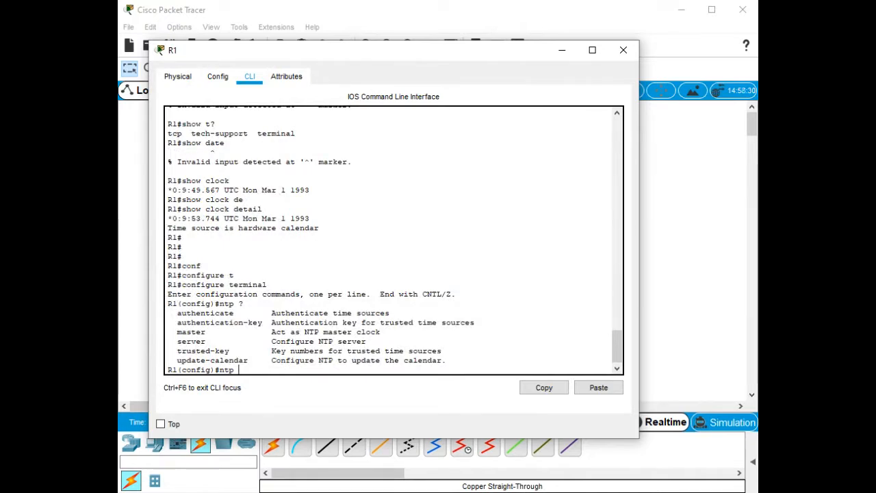
Step: Check the ntp master options and make R1 an NTP master clock with ntp master 4
type("master")
key("BackSpace")
key("BackSpace")
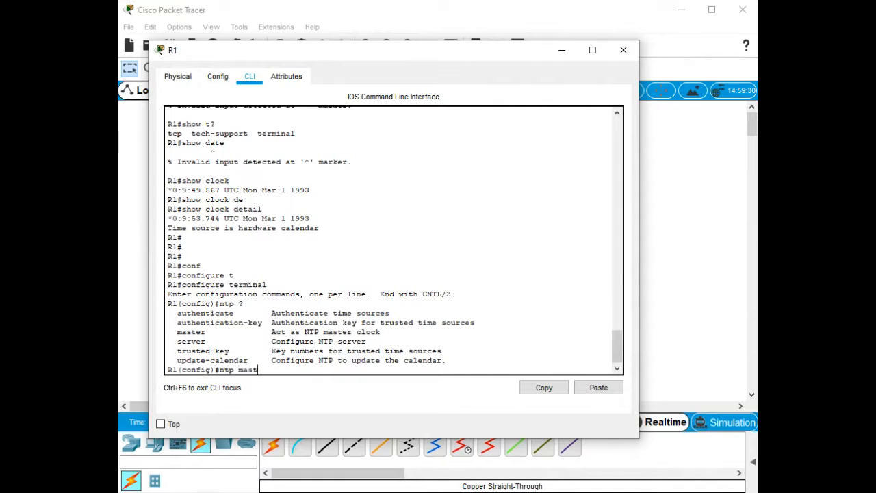
type("er")
key("BackSpace")
key("BackSpace")
type("er ?")
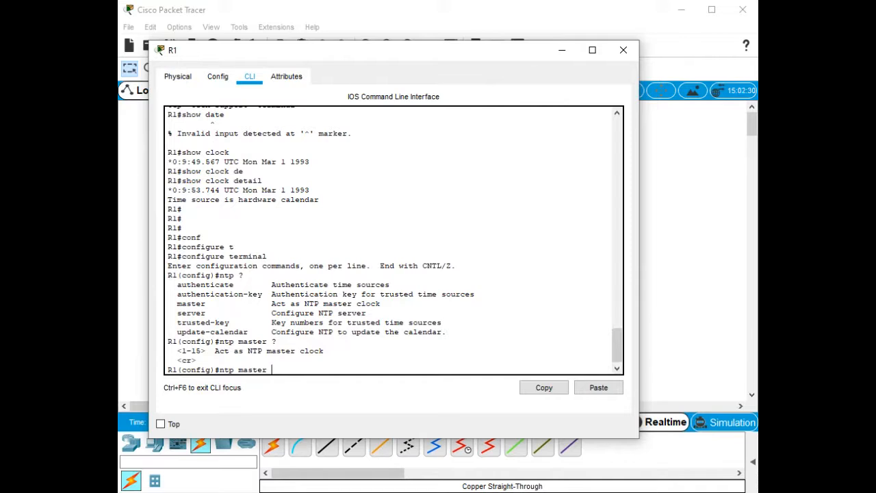
type("4")
key("Return")
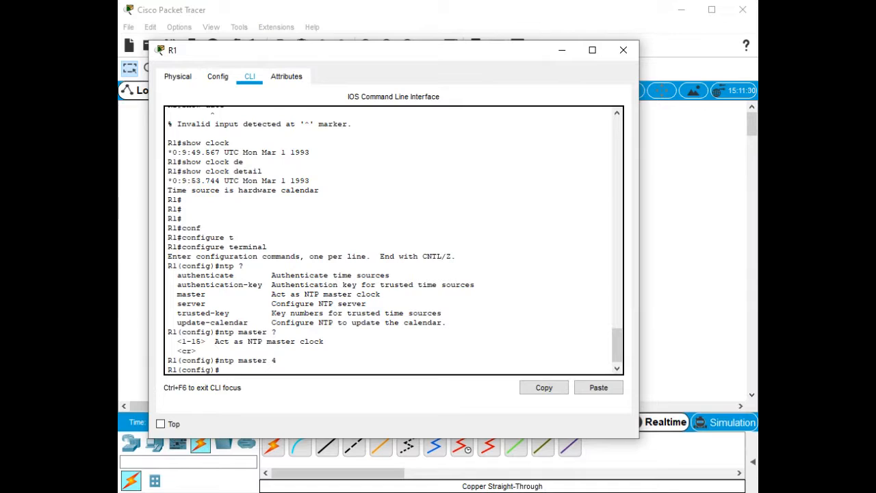
Step: Minimise R1's window, open S1's command line fully in view and bring up its privileged prompt
key("alt+Tab")
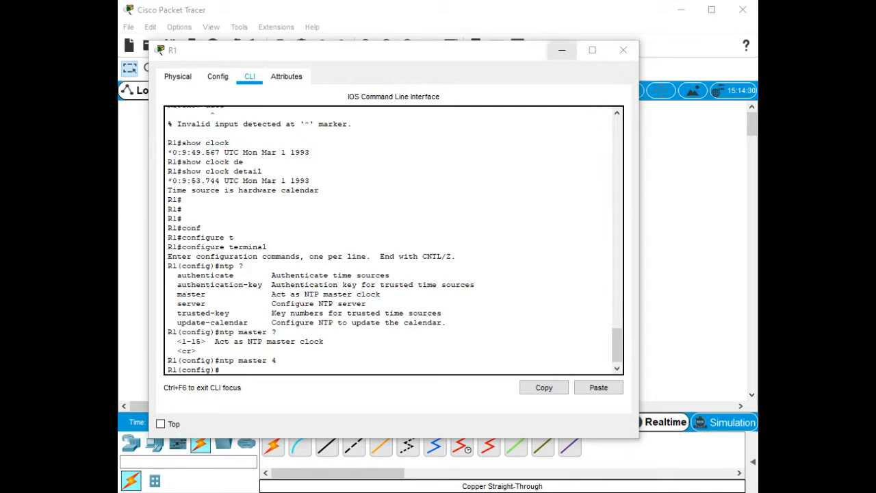
left_click(561, 50)
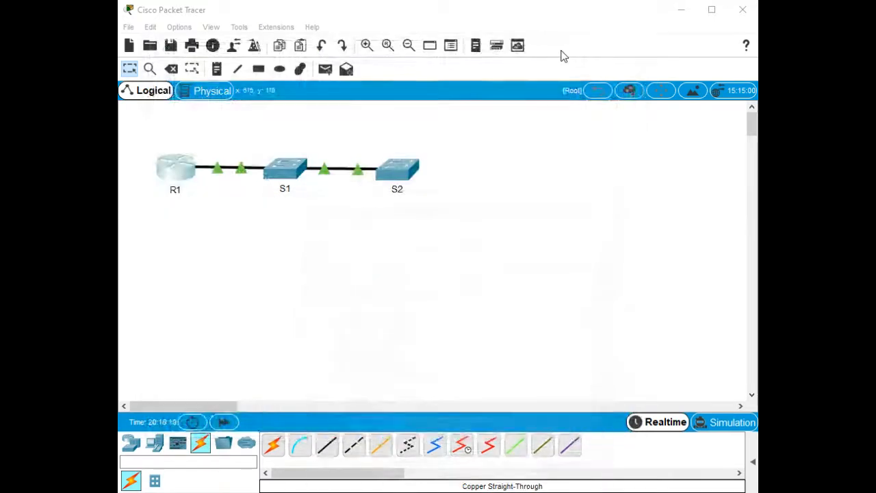
left_click(289, 171)
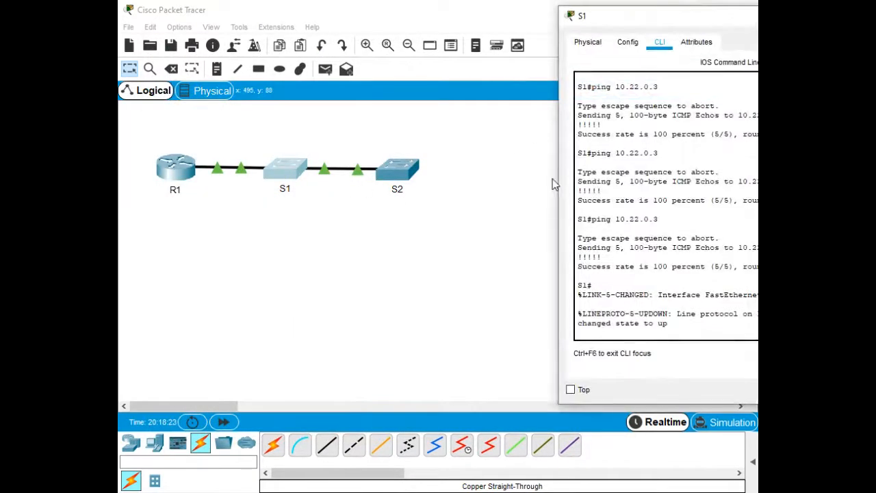
left_click_drag(559, 182, 420, 182)
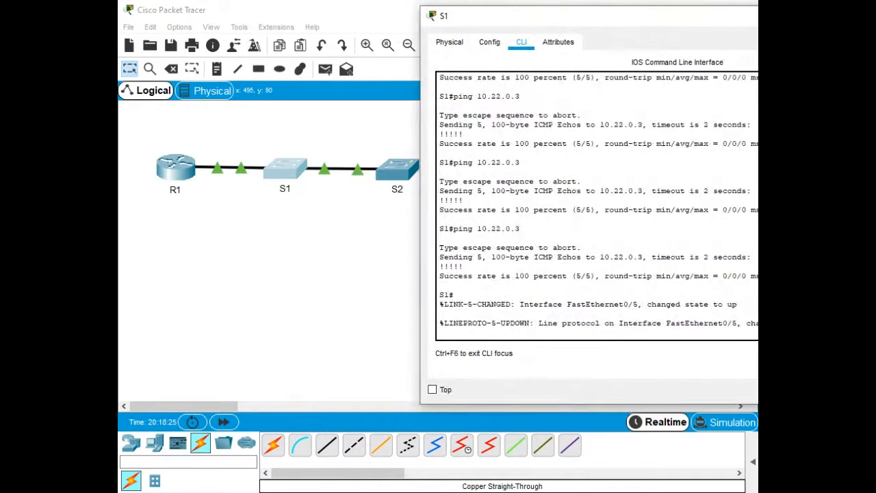
left_click_drag(589, 15, 303, 45)
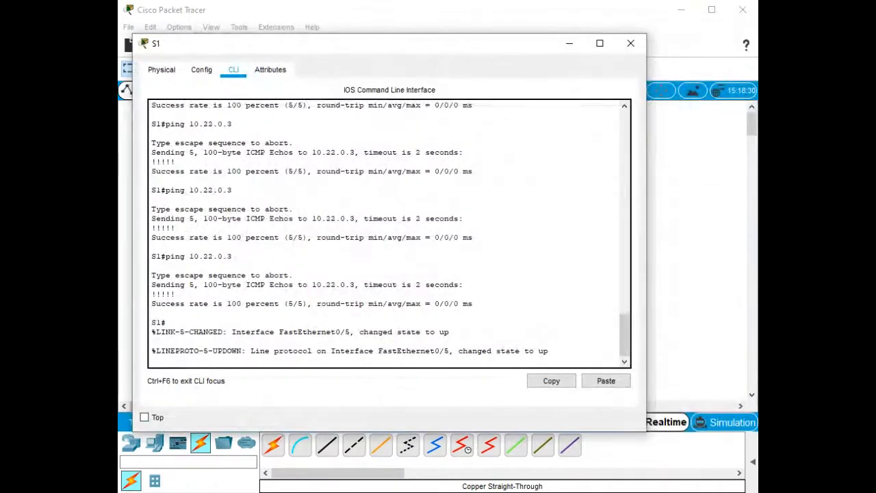
key("Return")
key("Return")
key("Return")
key("Return")
key("Return")
key("Return")
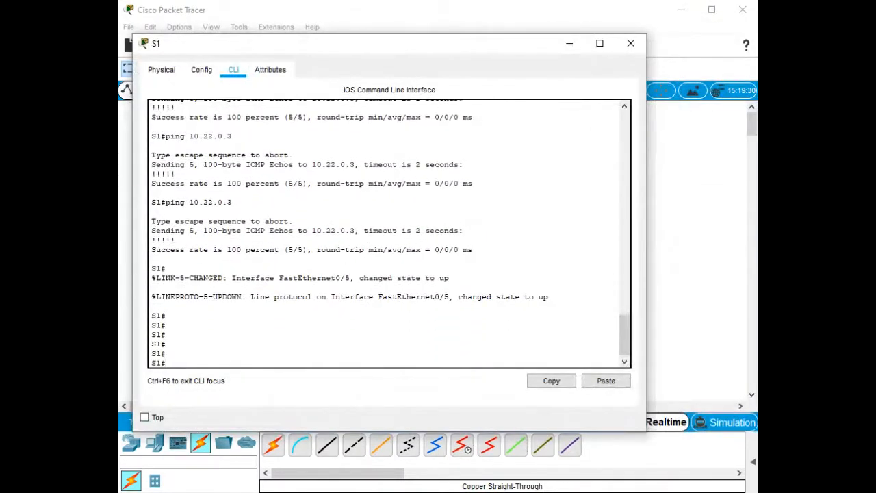
type("ping 10")
key("BackSpace")
key("BackSpace")
key("BackSpace")
key("BackSpace")
key("BackSpace")
key("BackSpace")
key("BackSpace")
key("alt+Tab")
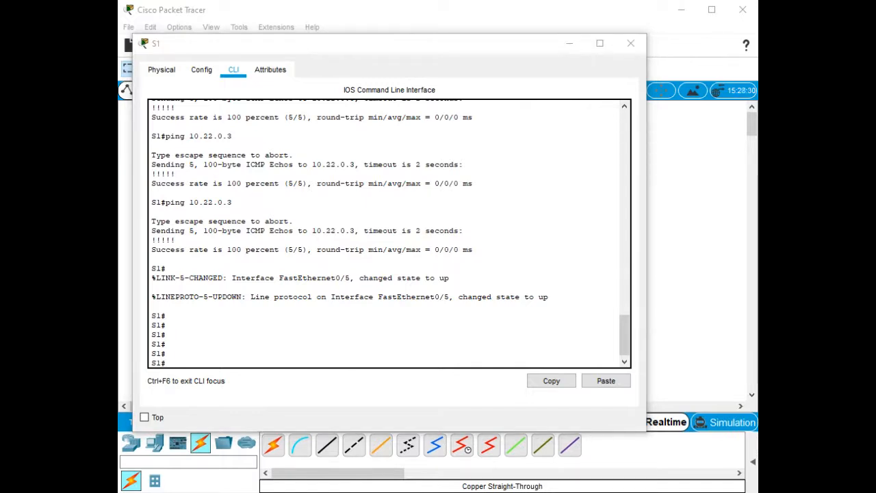
Step: Test connectivity from S1 to R1 by pinging 10.22.0.1
left_click(166, 325)
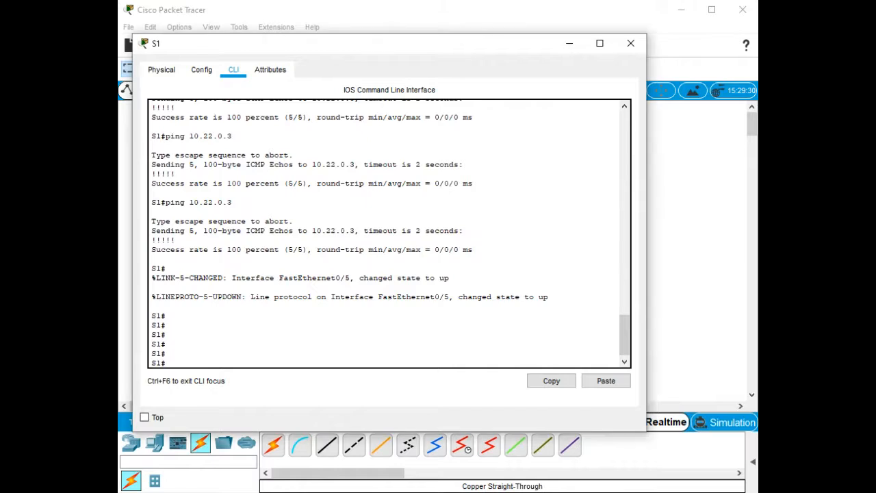
type("ping 10.22.0.1")
key("Return")
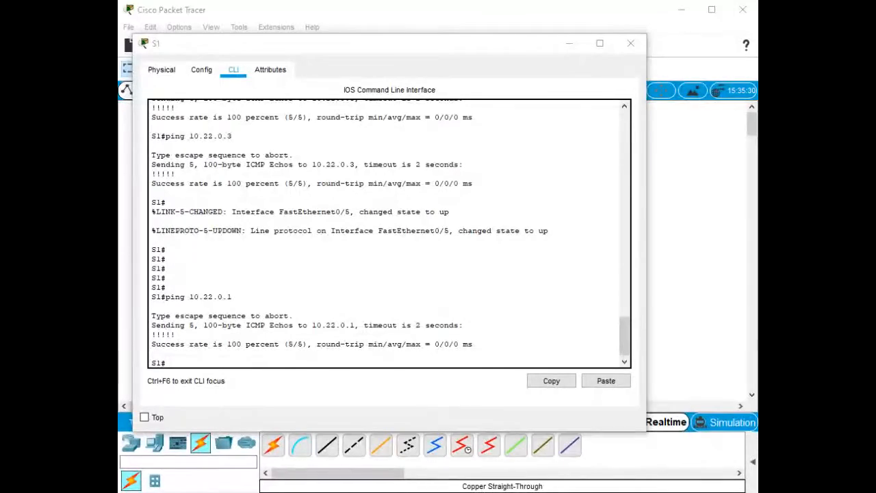
Step: Display S1's system time and its time source with show clock and show clock detail
left_click(166, 269)
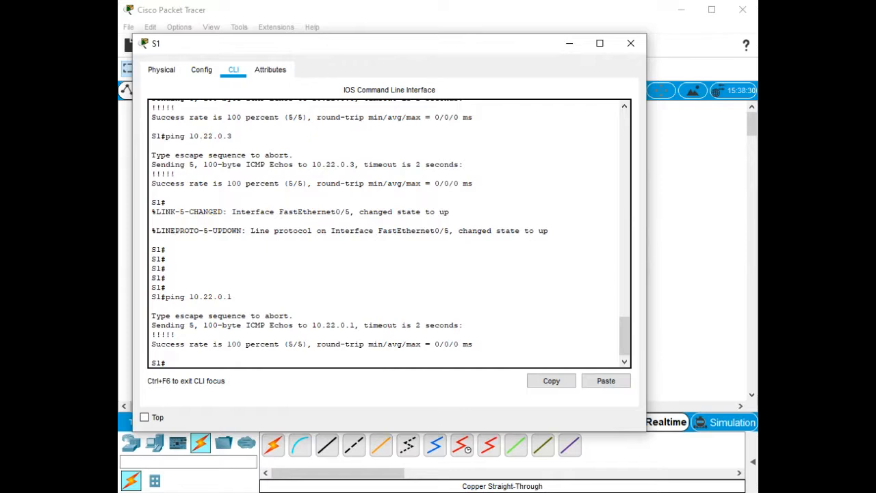
type("show clock")
key("Return")
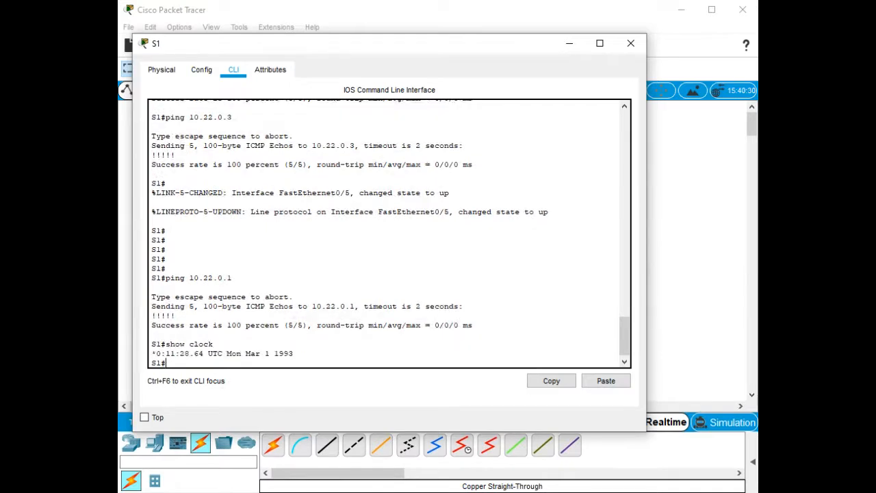
key("Up")
type("d")
key("Tab")
key("Return")
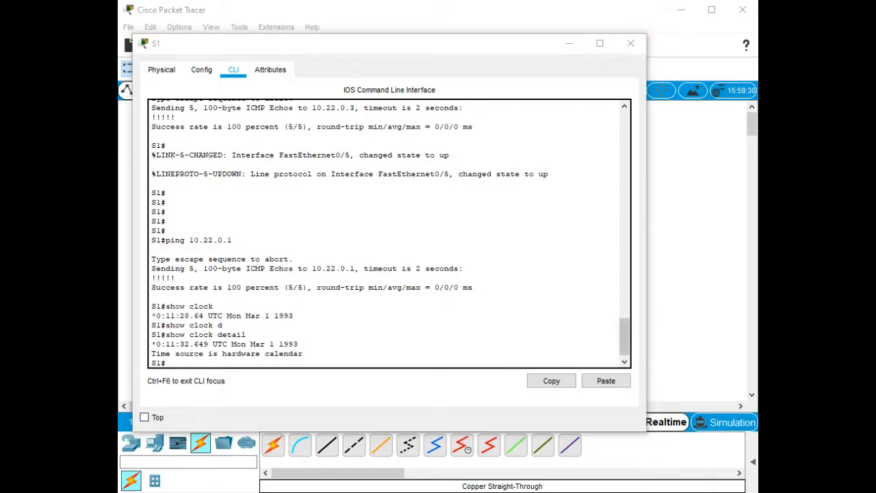
Step: Open S2's command line fully in view and leave global configuration mode for privileged EXEC mode
left_click(630, 43)
left_click(407, 171)
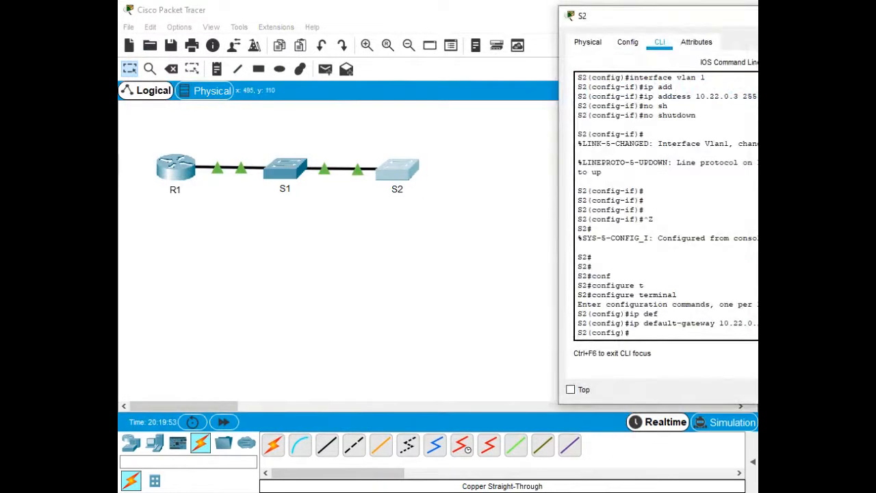
left_click_drag(559, 191, 427, 192)
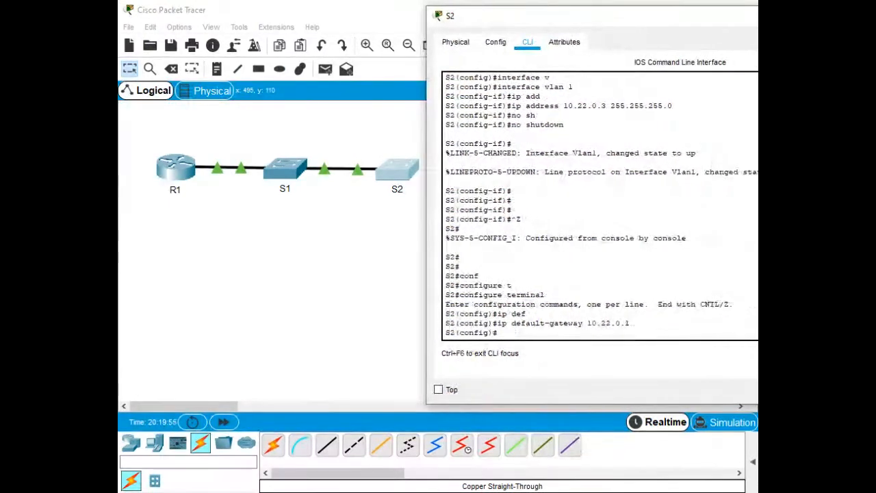
left_click_drag(661, 16, 435, 40)
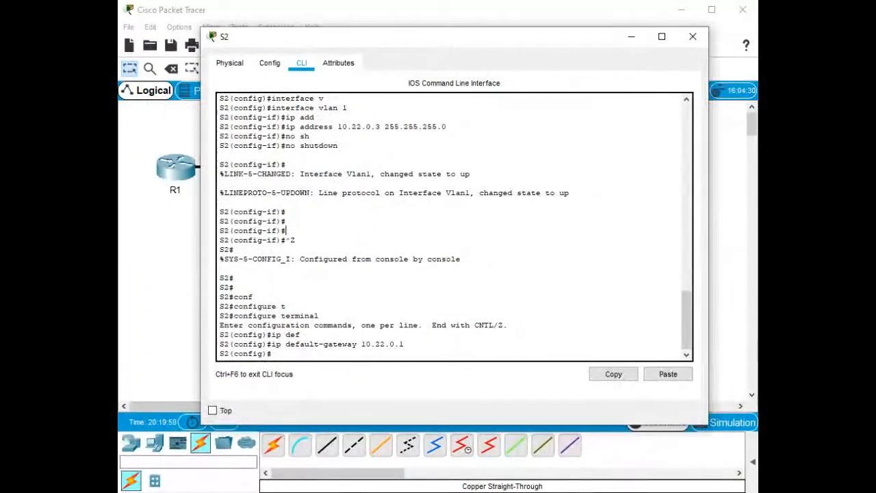
key("ctrl+z")
key("Return")
key("Return")
key("Return")
key("Return")
key("Return")
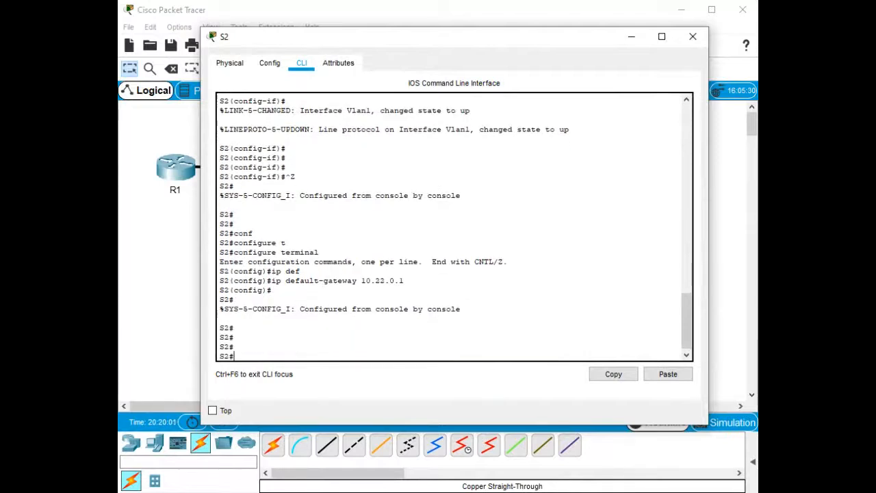
Step: Test connectivity from S2 to R1 by pinging 10.22.0.1
type("ping")
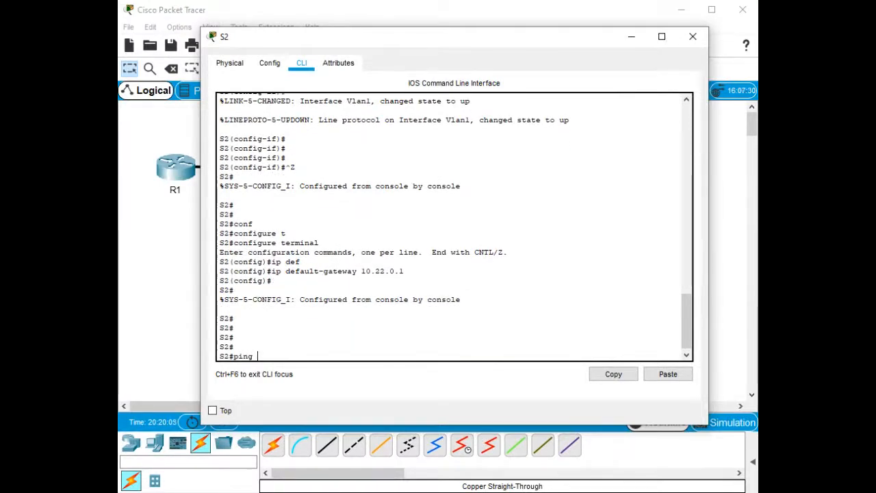
type(" 10")
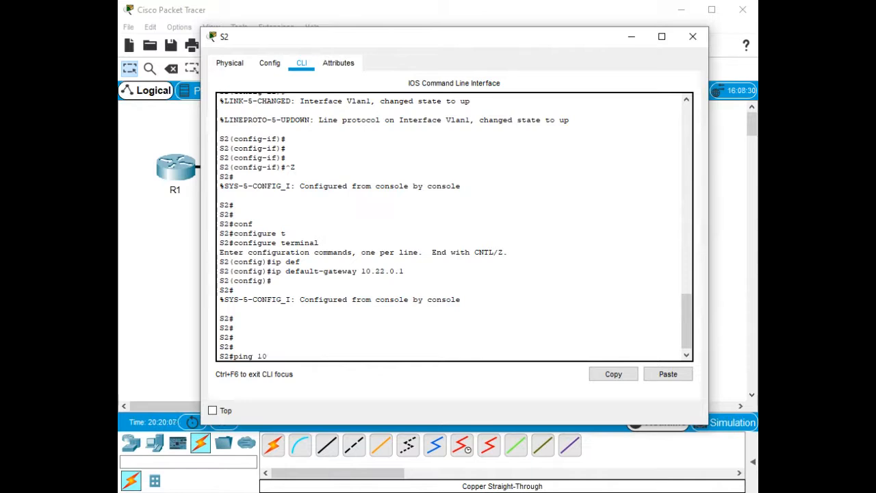
type(".22.0.1")
key("Return")
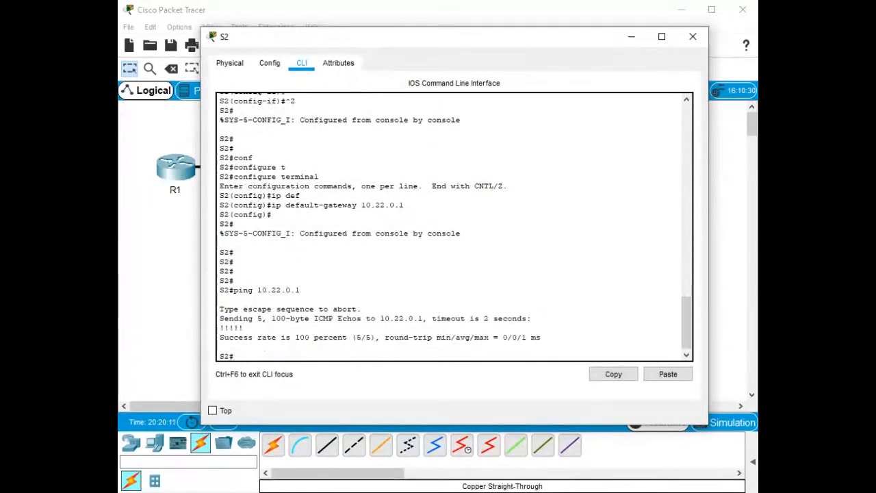
Step: Enter global configuration mode on S2 and set its NTP server to 10.22.0.1
type("conf")
key("Tab")
type("t")
key("Tab")
key("Return")
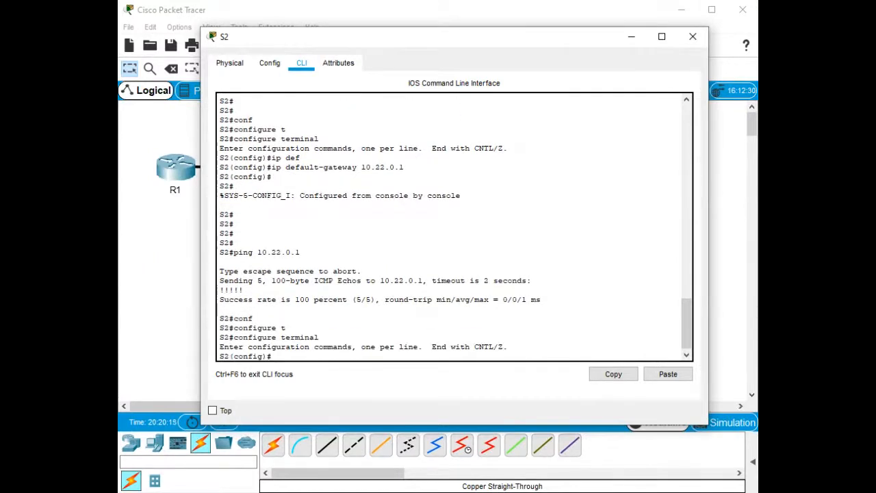
type("ntp server 10.22.0.1")
key("Return")
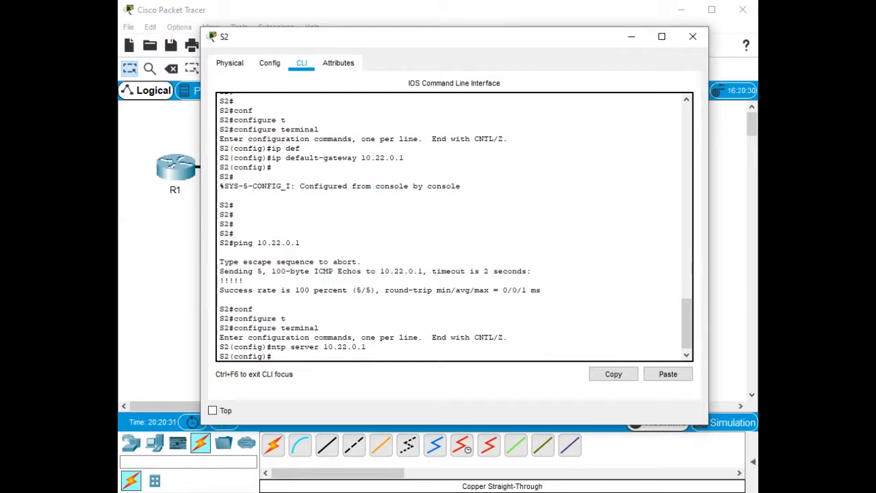
Step: Switch to S1, set its NTP server to 10.22.0.1 in global configuration mode, and clear the device windows from the topology
key("alt+Tab")
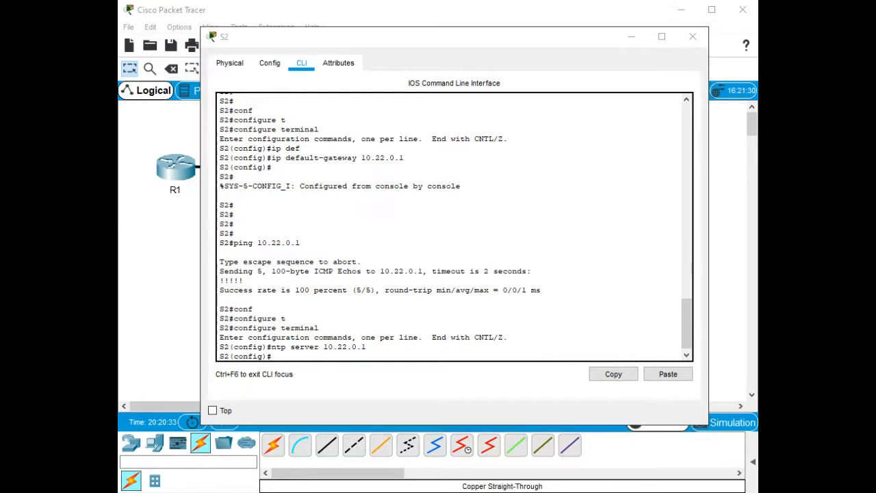
key("alt+Tab")
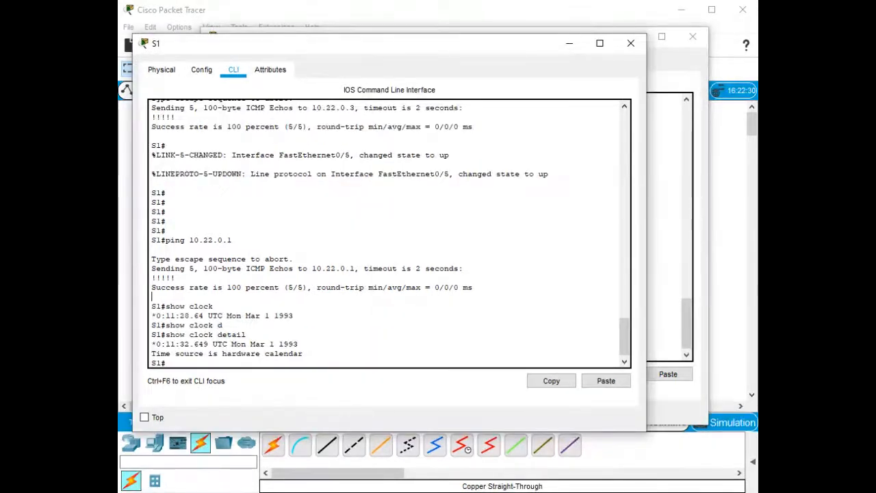
key("Return")
key("Return")
key("Return")
key("Return")
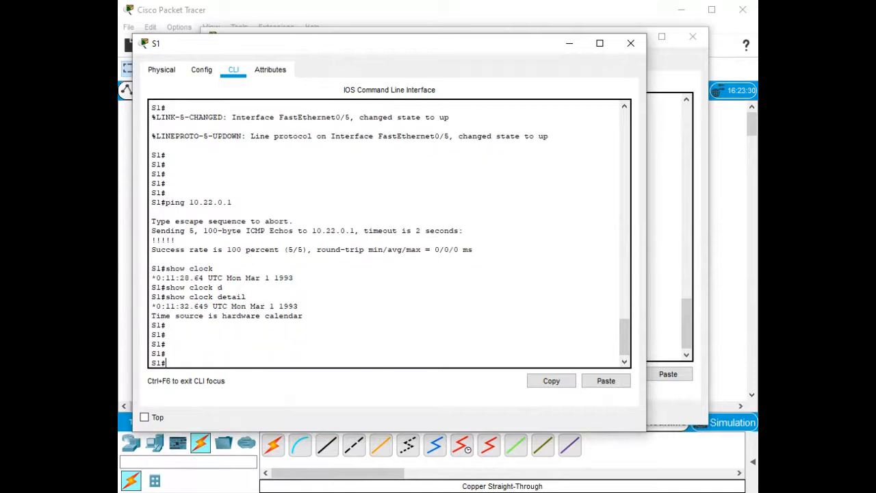
type("conf t")
key("Return")
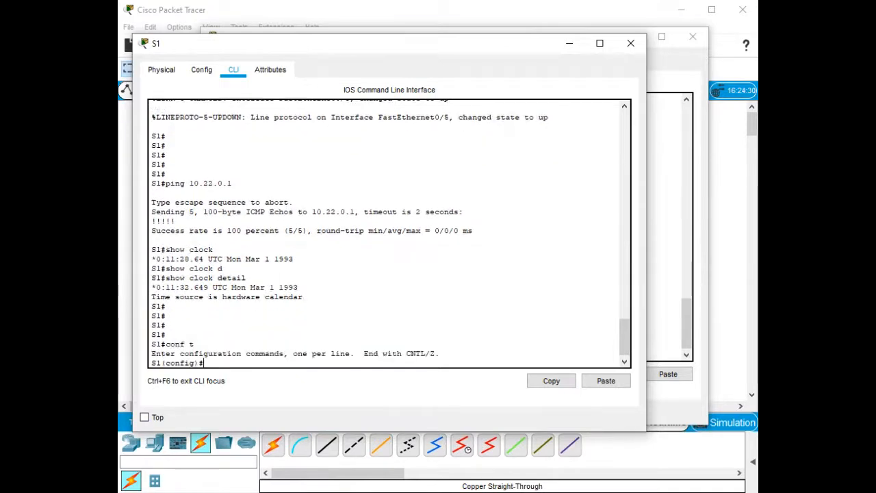
type("ntp s")
key("Tab")
type("10")
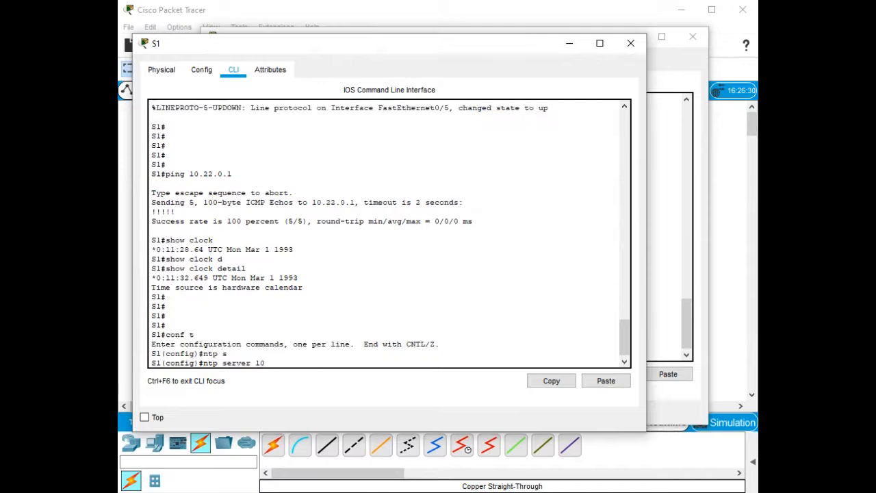
type(".22.0.1")
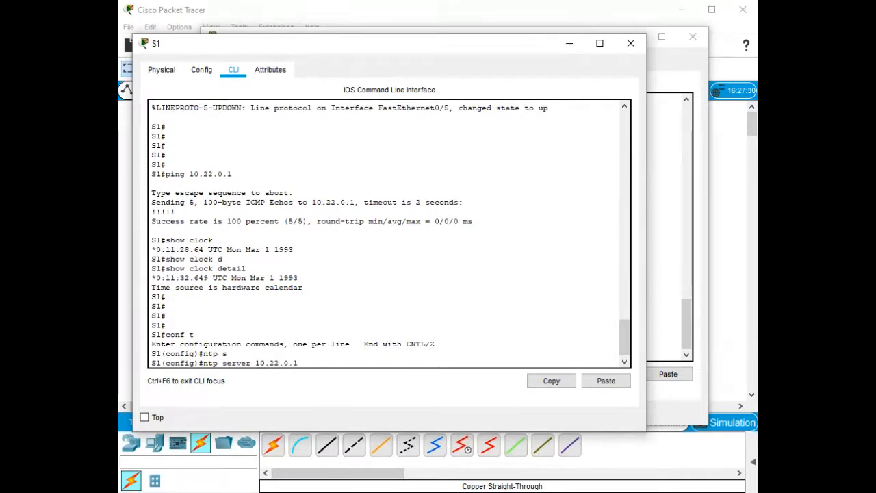
key("Return")
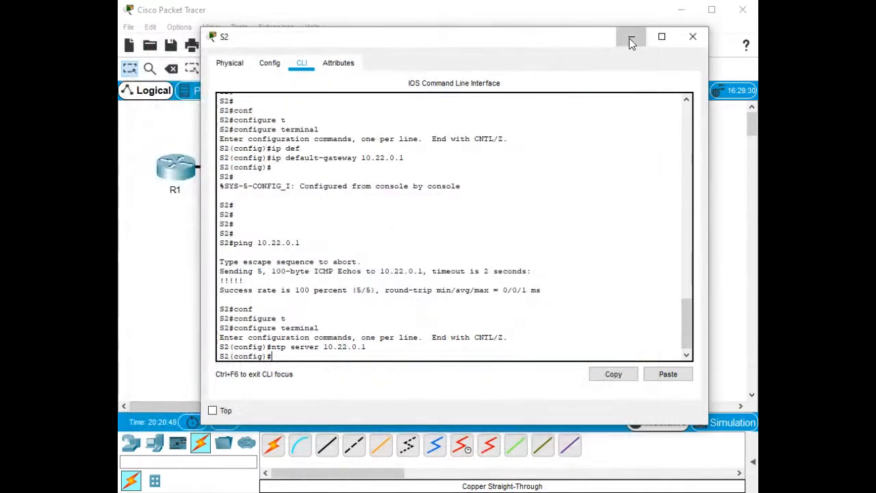
left_click(630, 39)
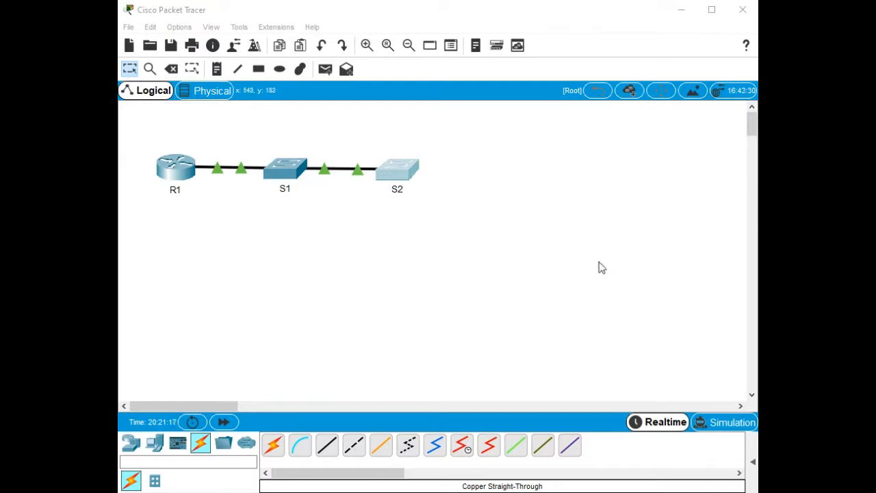
Step: On R1, return from global configuration mode to privileged EXEC mode and display the global CDP information
left_click(171, 177)
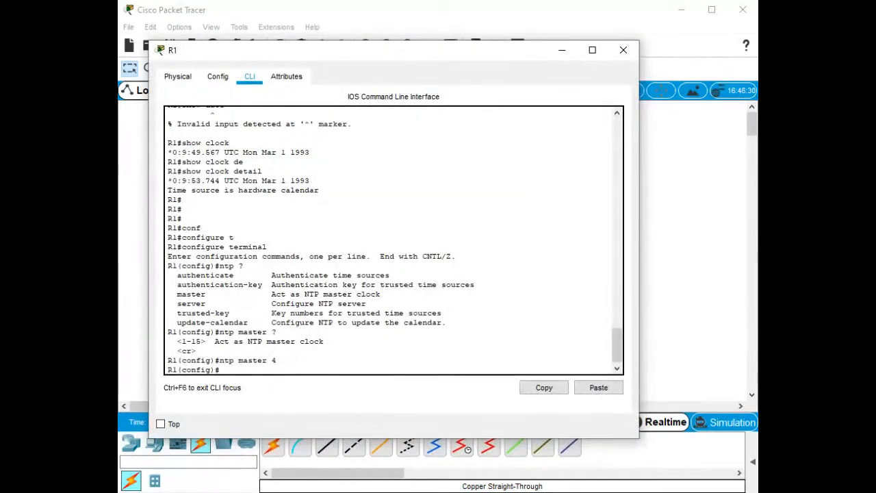
key("ctrl+z")
key("Return")
key("Return")
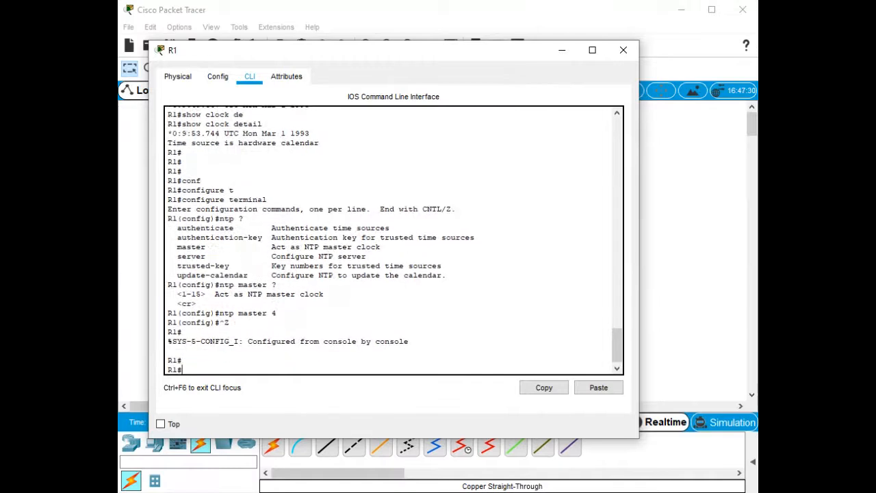
type("show cdp")
key("Return")
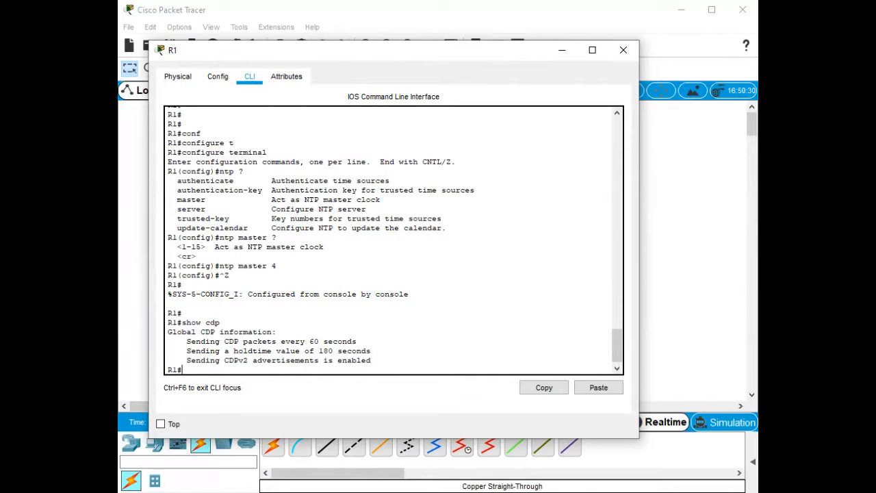
Step: Display R1's directly connected CDP neighbors with show cdp neighbors
key("alt+Tab")
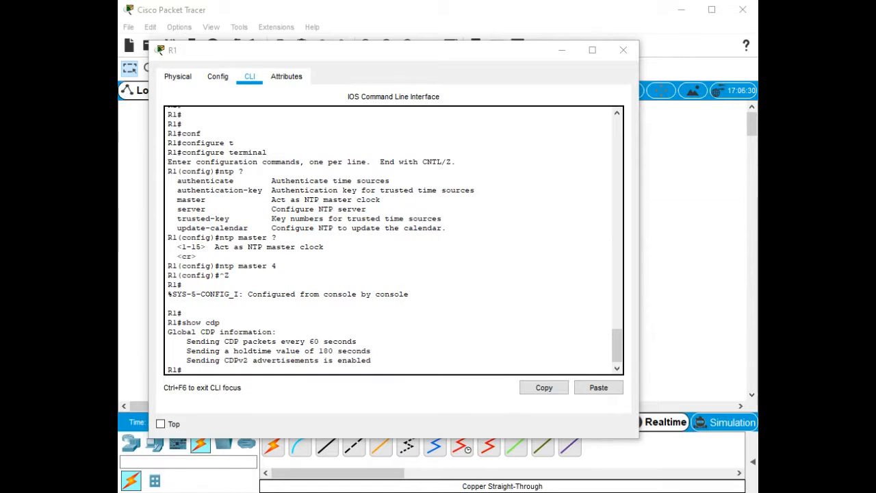
left_click(229, 275)
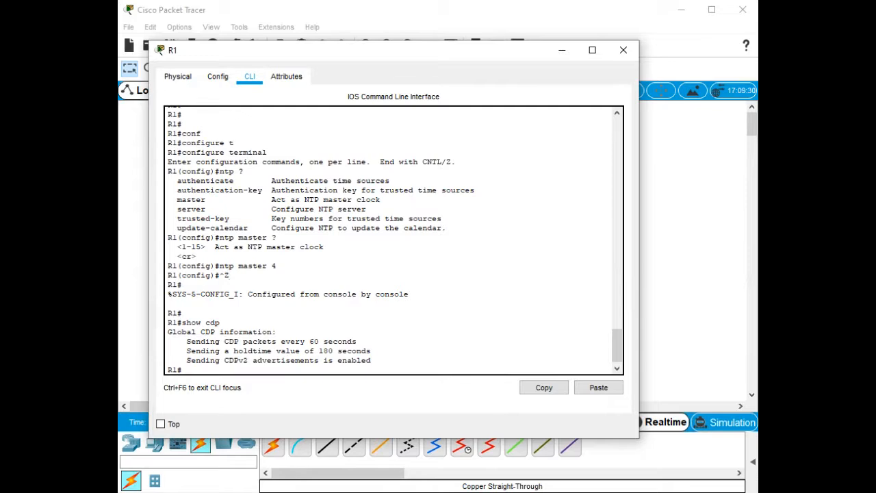
type("sh")
key("Tab")
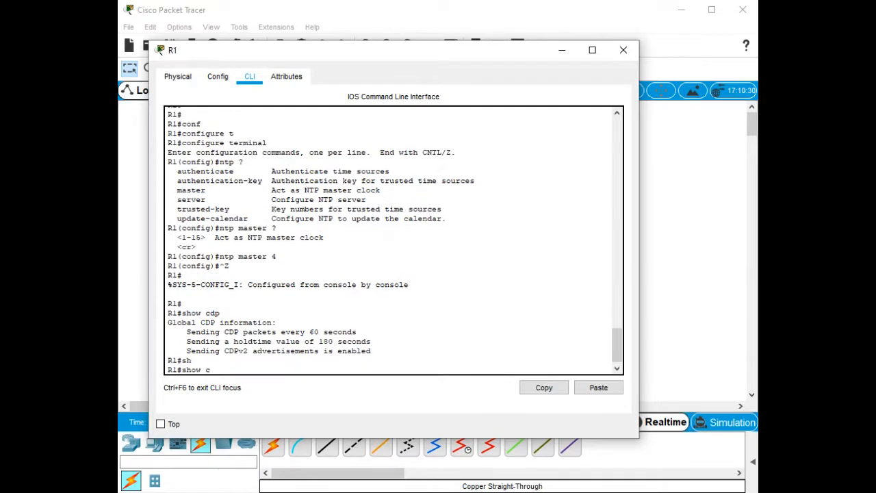
type("cdp n")
key("Tab")
key("Return")
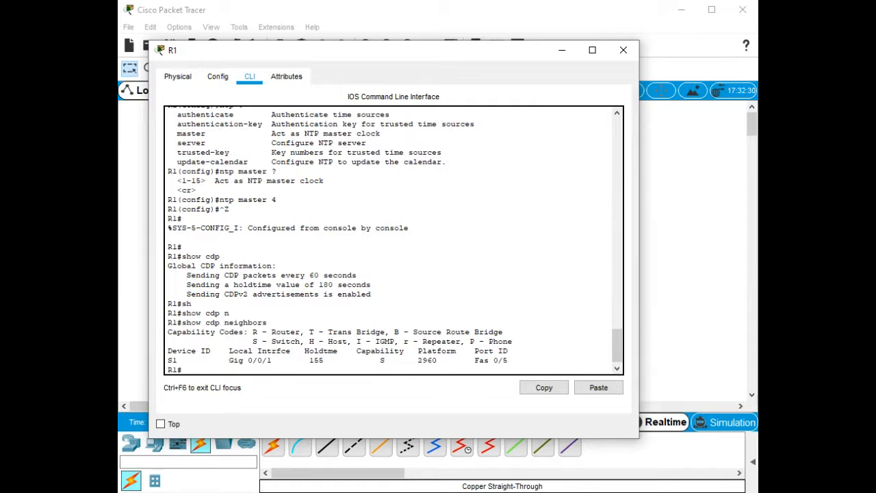
Step: Display detailed information about R1's CDP neighbors with show cdp neighbors detail
key("Up")
type("de")
key("Tab")
key("Return")
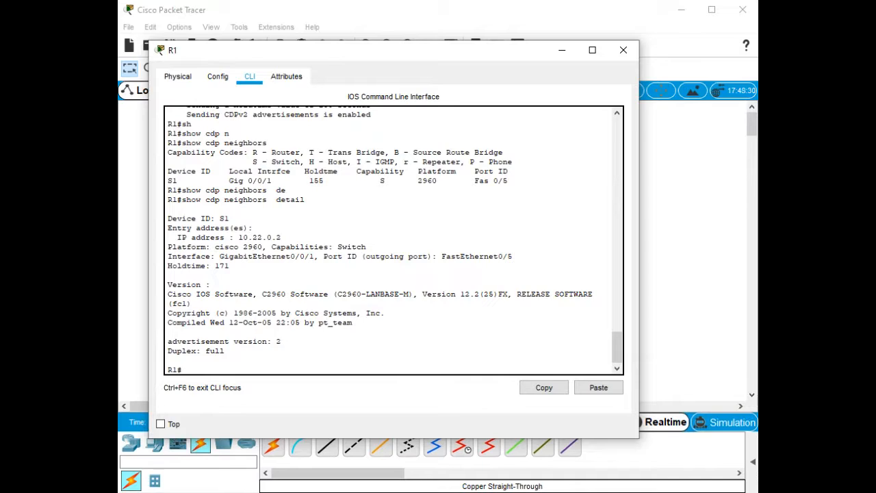
Step: Display the CDP entry for neighbor S1 on R1 with show cdp entry S1
type("show cdp en")
key("Tab")
type("S1")
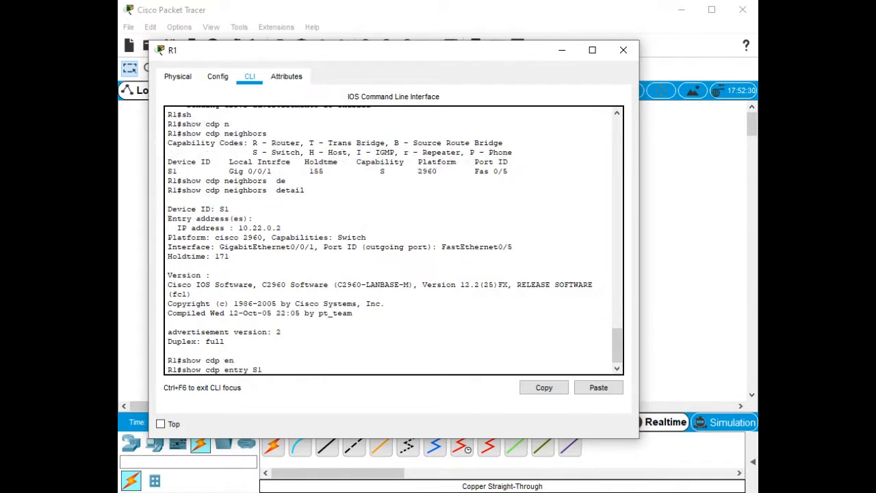
key("Return")
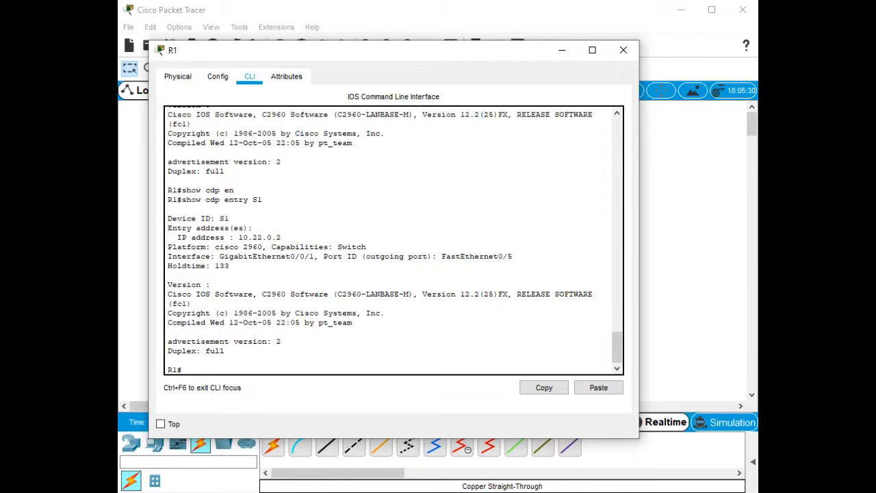
Step: Try the abbreviated command show cdp tr on R1
type("show cdp tr")
key("Tab")
key("Return")
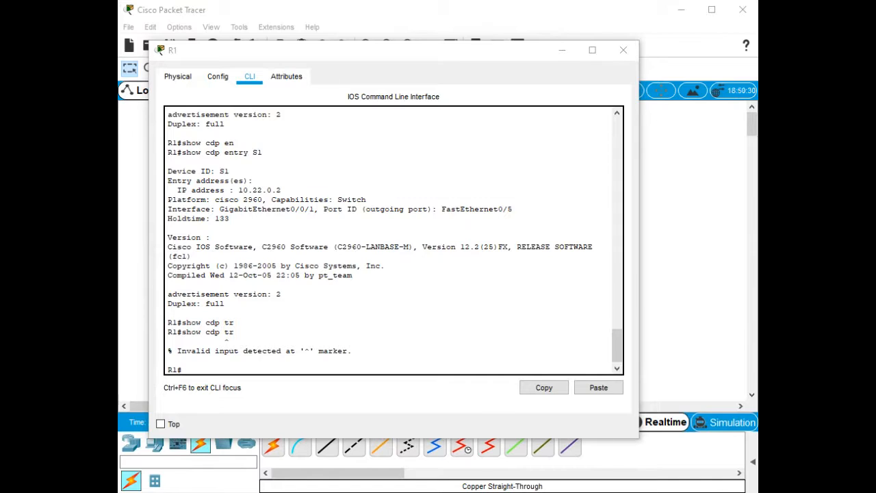
Step: Enter global configuration mode on R1 and disable CDP for the whole router with no cdp run
left_click(221, 360)
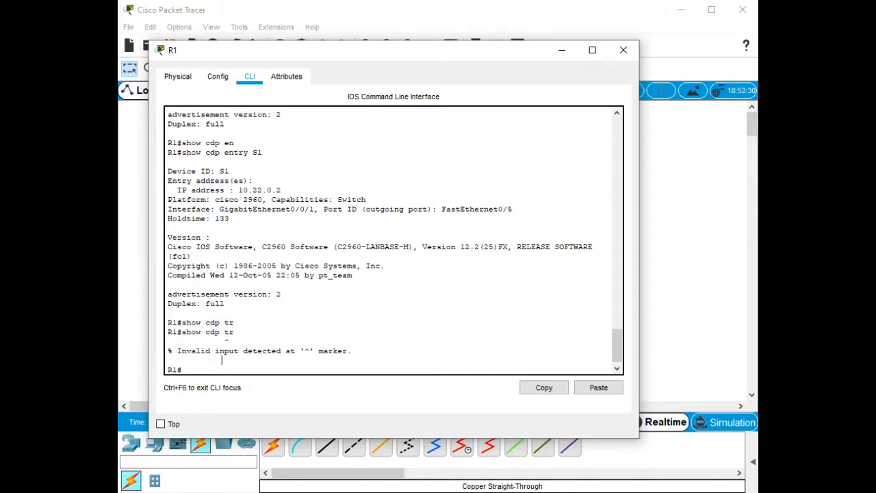
type("conf")
key("Tab")
type("t")
key("Tab")
key("Return")
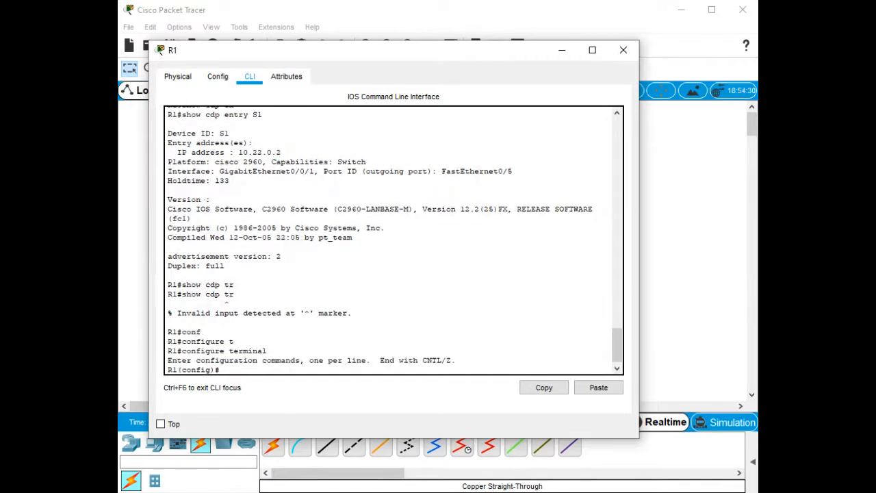
type("no cdp run")
key("Return")
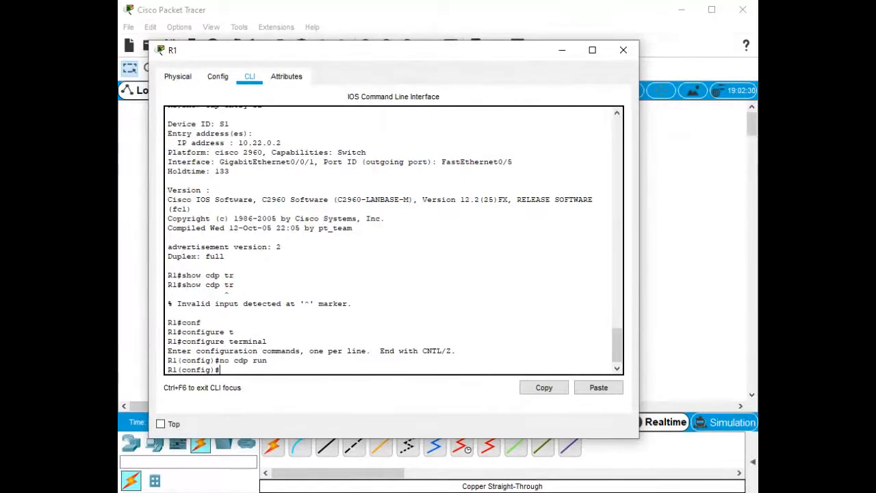
Step: Enable LLDP globally on R1 with lldp run and return to privileged EXEC mode
type("lldp run")
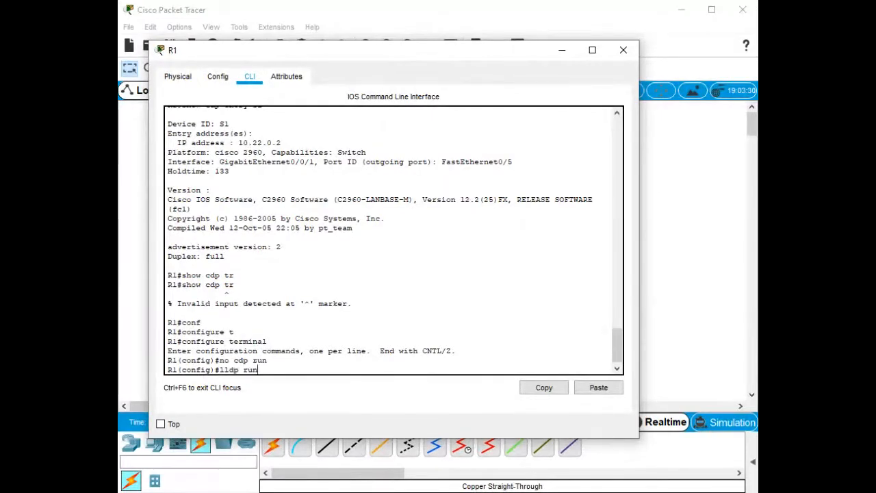
key("Return")
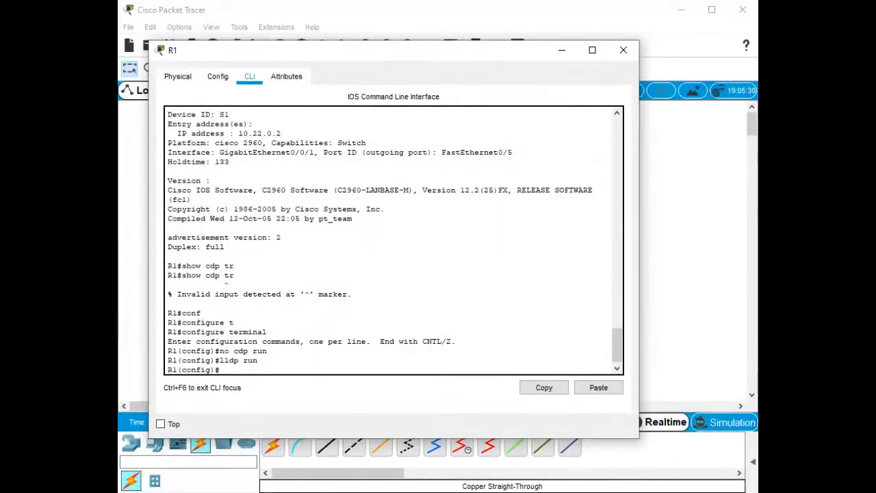
key("ctrl+z")
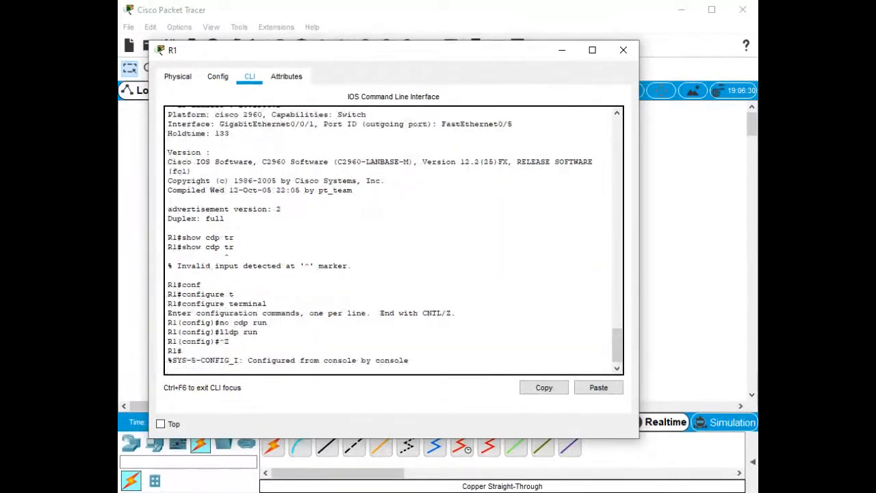
key("Return")
key("Return")
Step: Display R1's LLDP neighbors with show lldp neighbors
type("sh")
key("Tab")
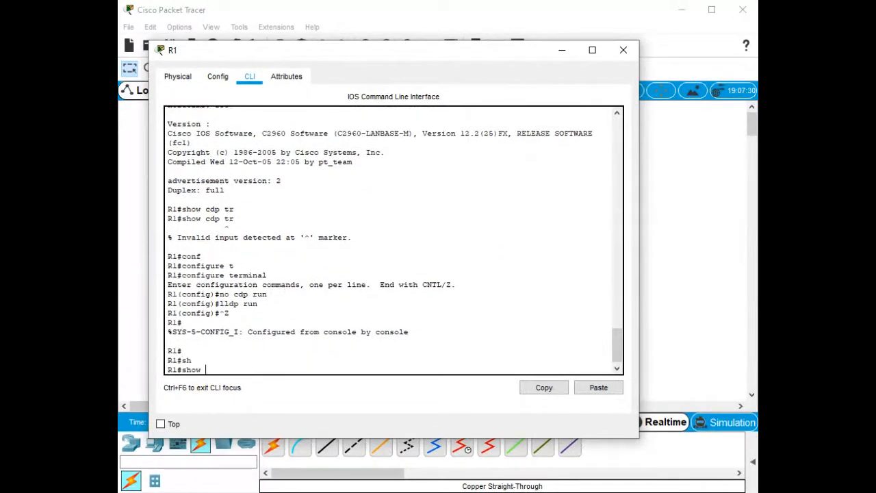
type("lldp ne")
key("Tab")
key("Return")
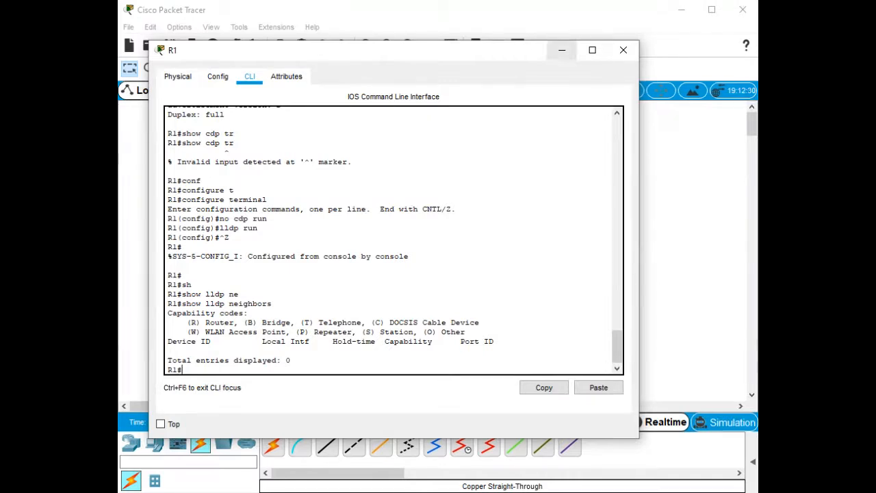
Step: Switch from R1 to S1's command line and enable LLDP globally with lldp run
left_click(561, 50)
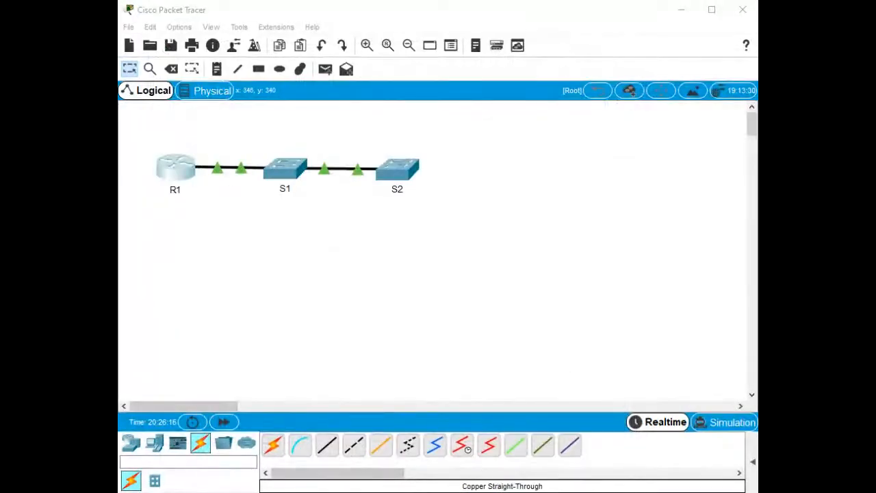
key("alt+Tab")
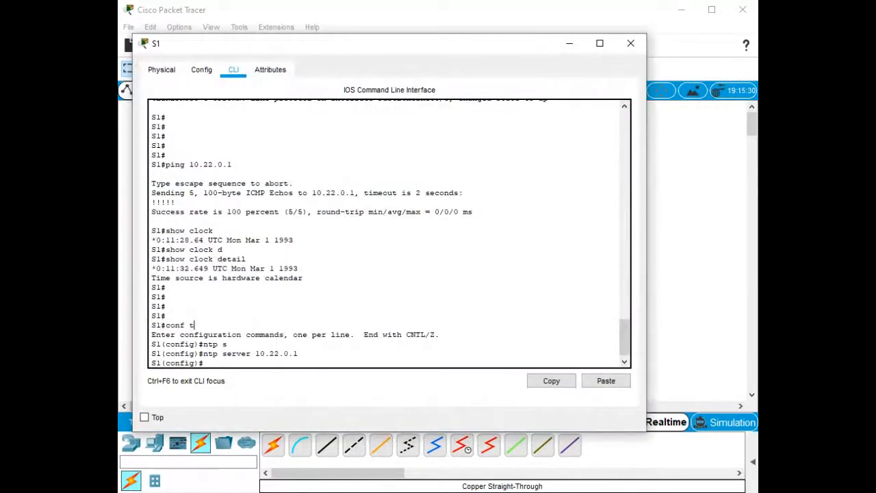
type("lldp run")
key("Return")
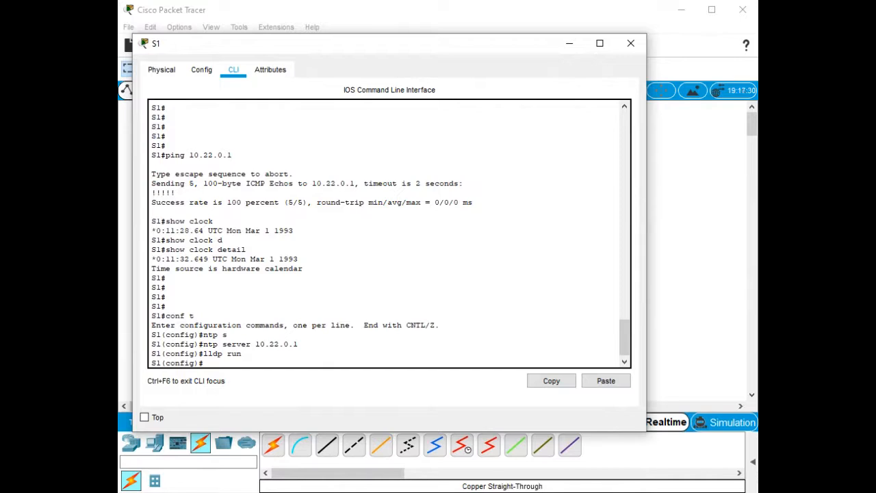
Step: Switch to S2's command line, enable LLDP globally with lldp run, and minimize the S2 and S1 windows
key("alt+Tab")
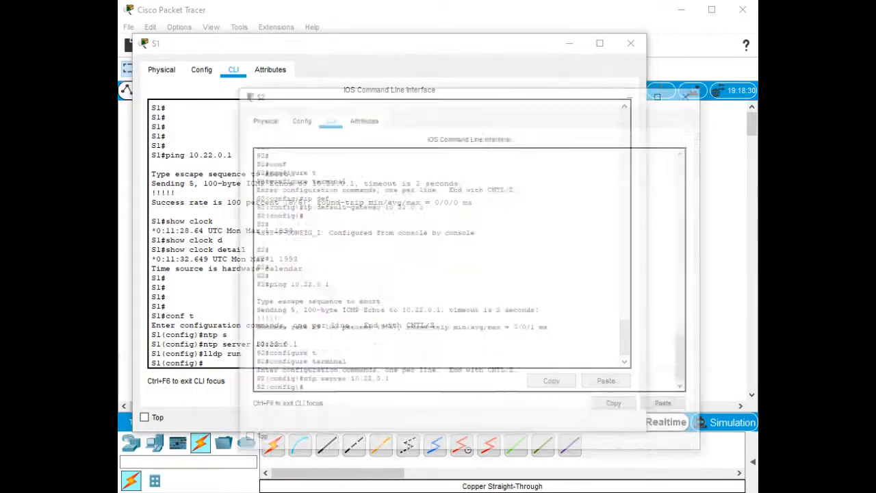
type("llpd run")
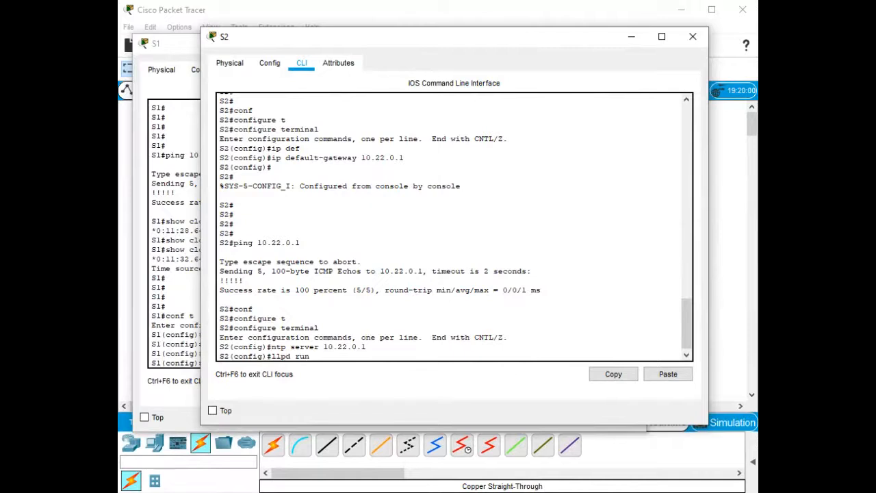
key("Return")
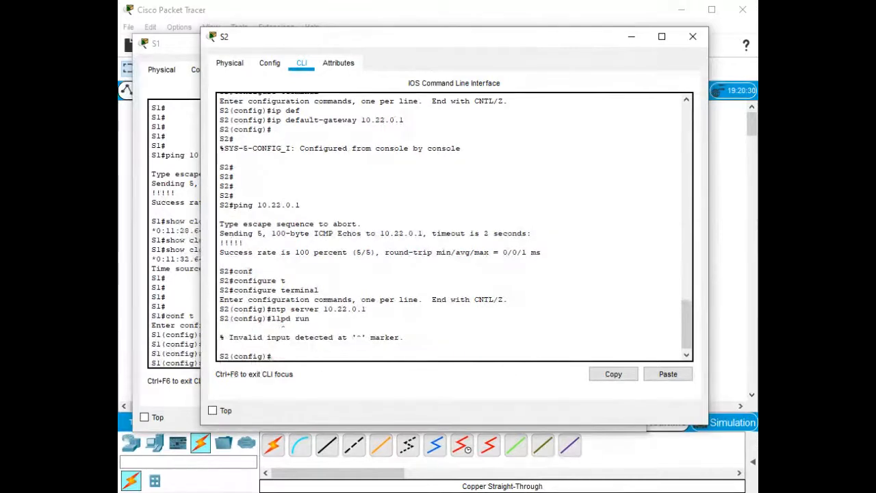
type("lldp run")
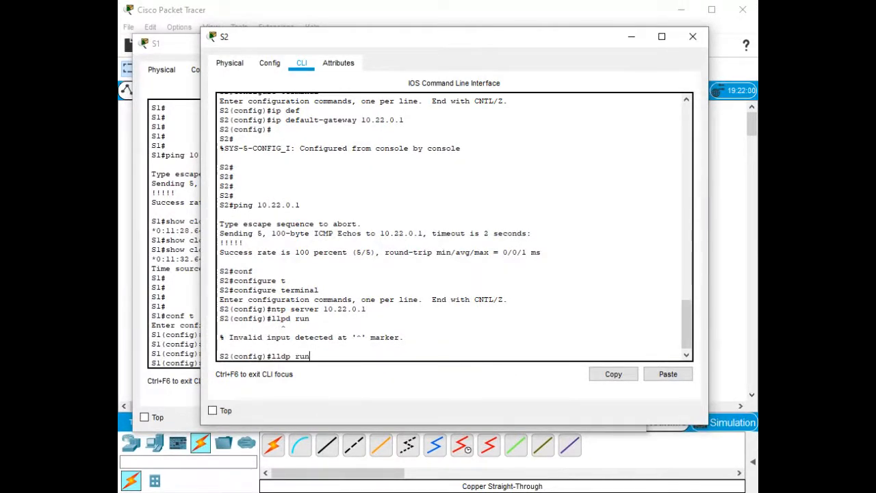
key("Return")
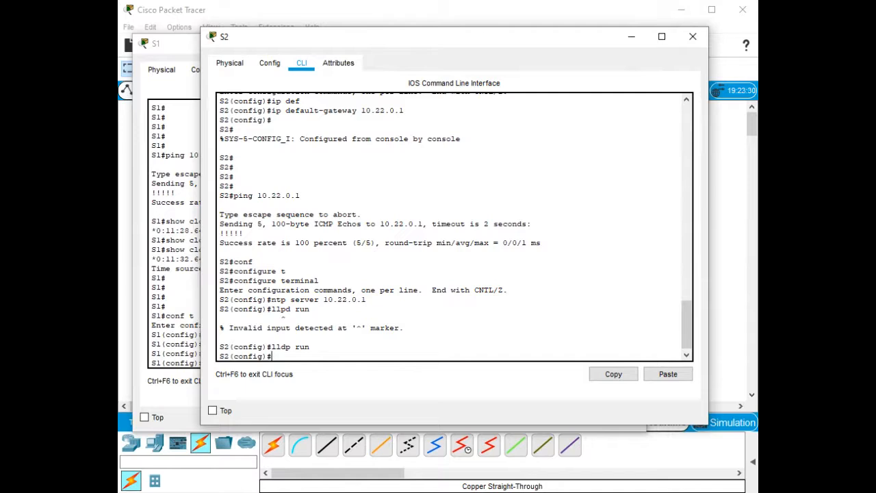
left_click(631, 37)
left_click(568, 42)
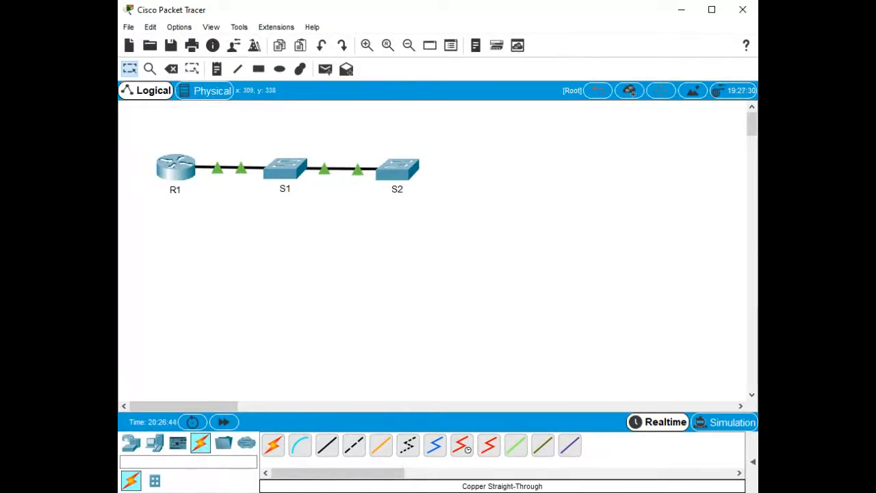
Step: On S1, leave global configuration mode for privileged EXEC mode and try to display the LLDP entry for S2 with show lldp entry S2
key("alt+Tab")
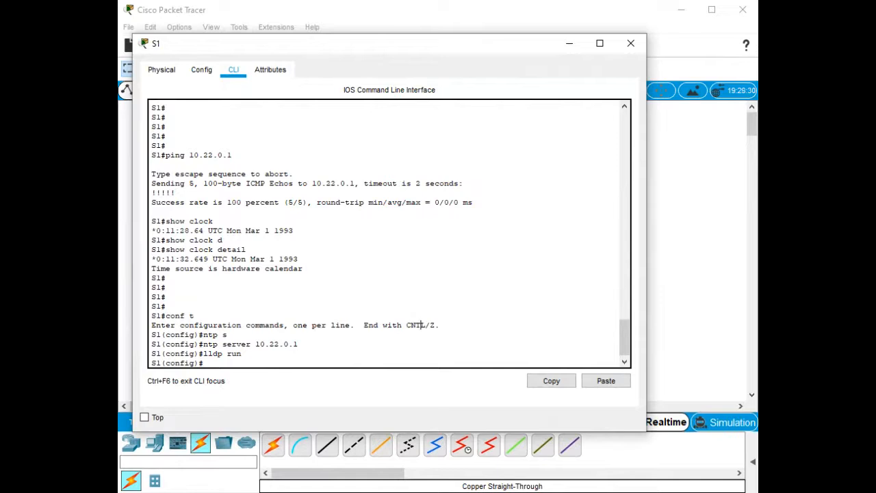
type("show lldp entry S2")
key("Return")
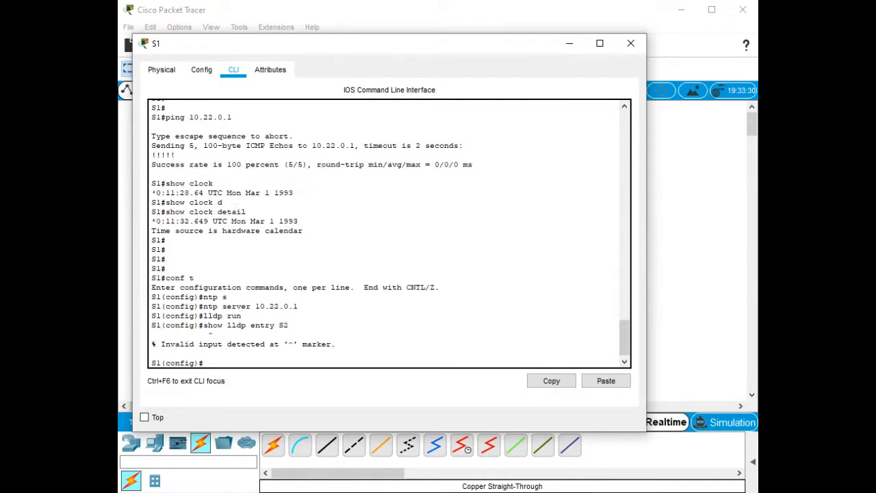
key("ctrl+z")
key("Return")
key("Return")
type("sho")
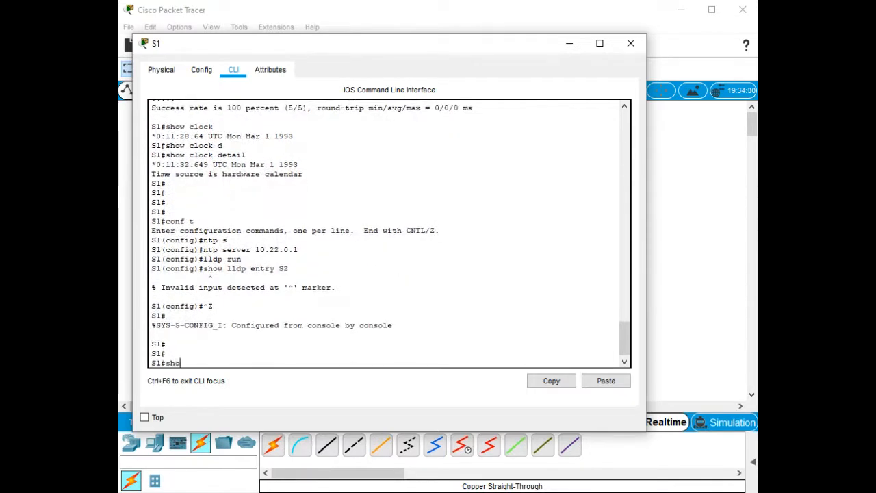
type("w lldp ent")
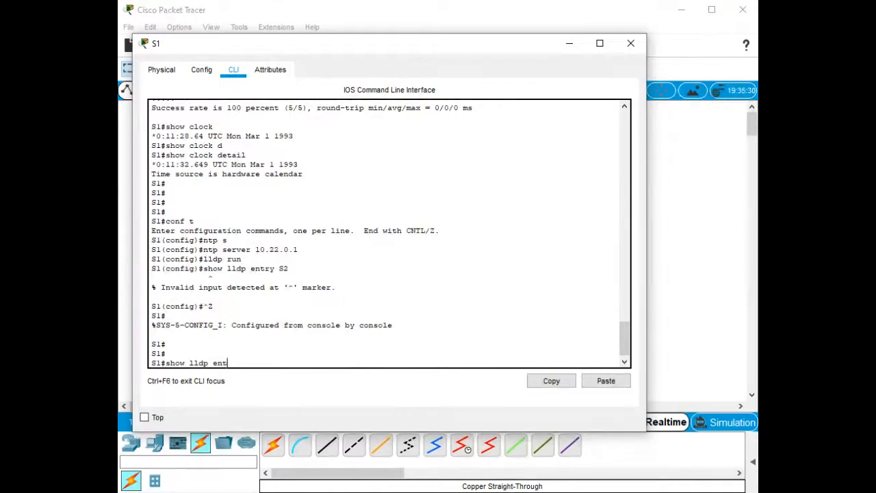
type("ry S2")
key("Return")
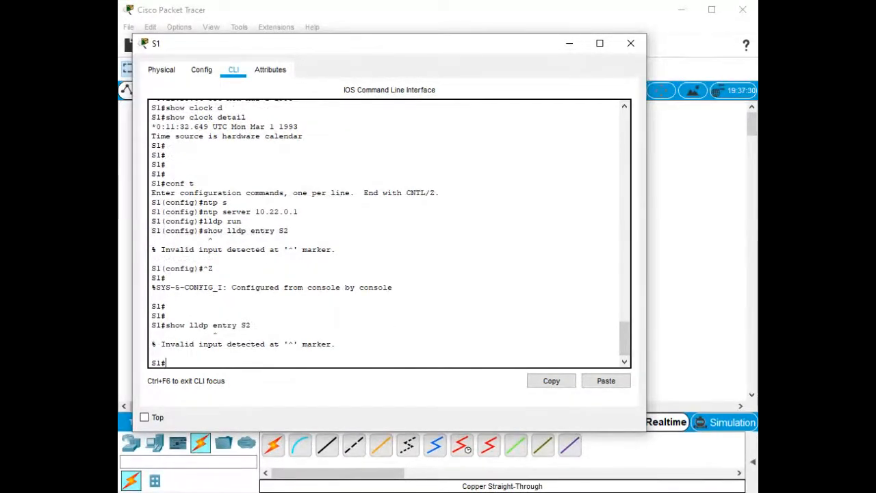
Step: Check the available show lldp options on S1 and display its neighbors with show lldp neighbors
type("show lldp")
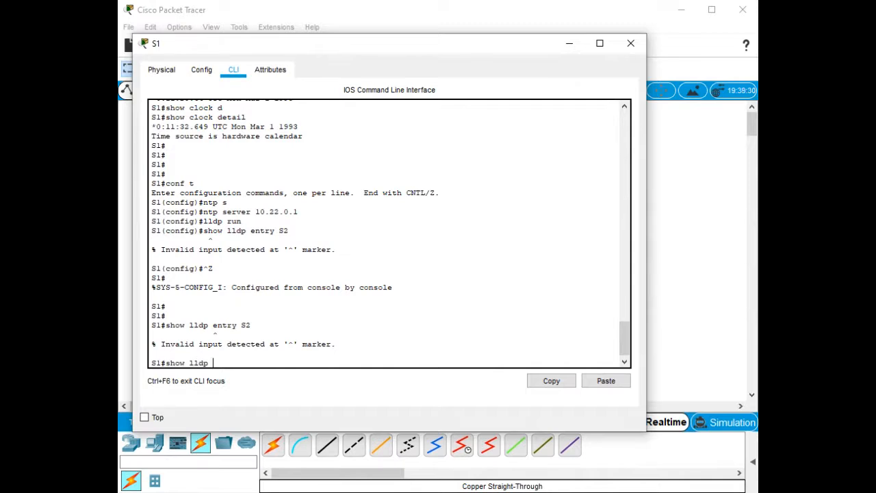
type(" ?")
type("nei")
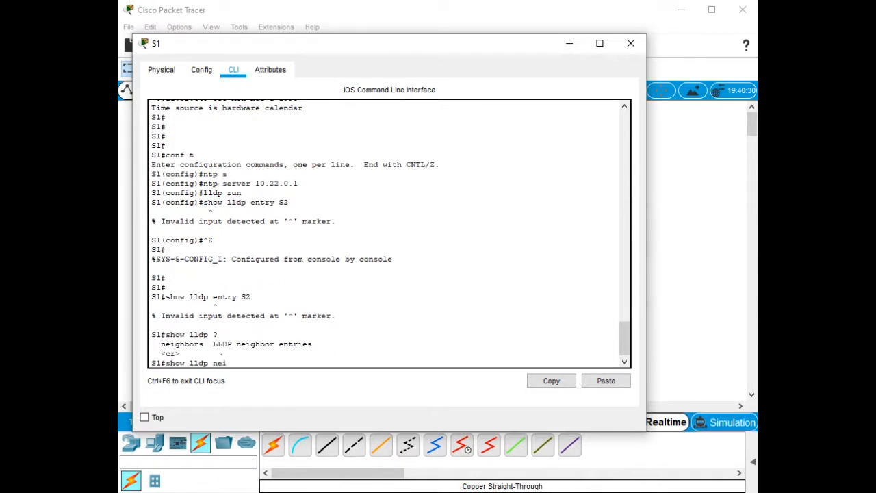
key("Tab")
key("Return")
Step: Display detailed LLDP neighbor information on S1 with show lldp neighbors detail and review the R1 and S2 entries
key("Up")
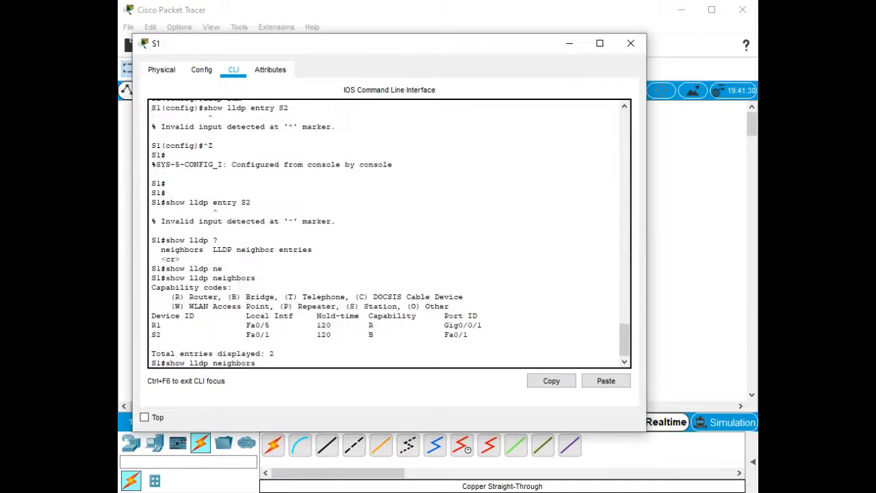
type("de")
key("Return")
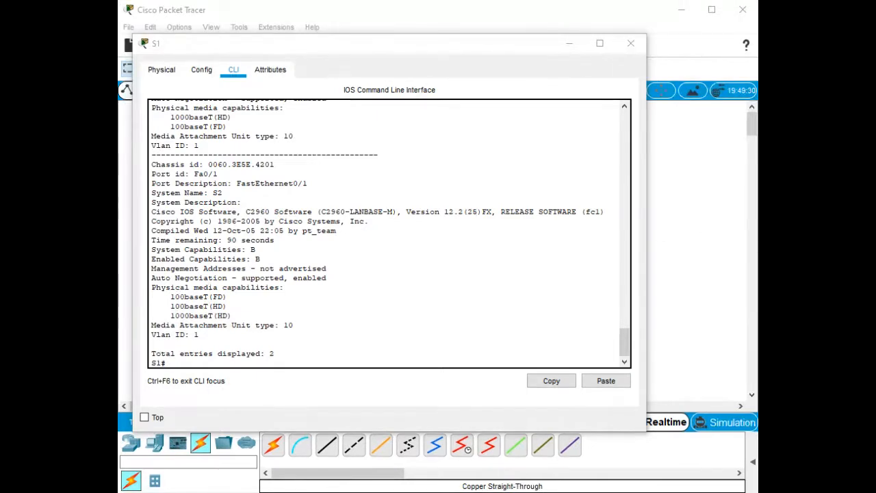
scroll(389, 233, "up", 3)
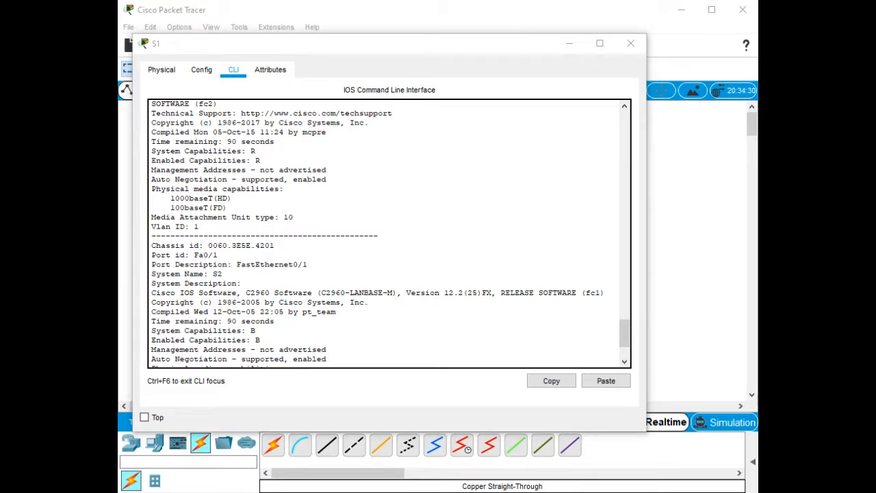
Step: Return to S1's command prompt and check its time source with show clock detail
key("alt+Tab")
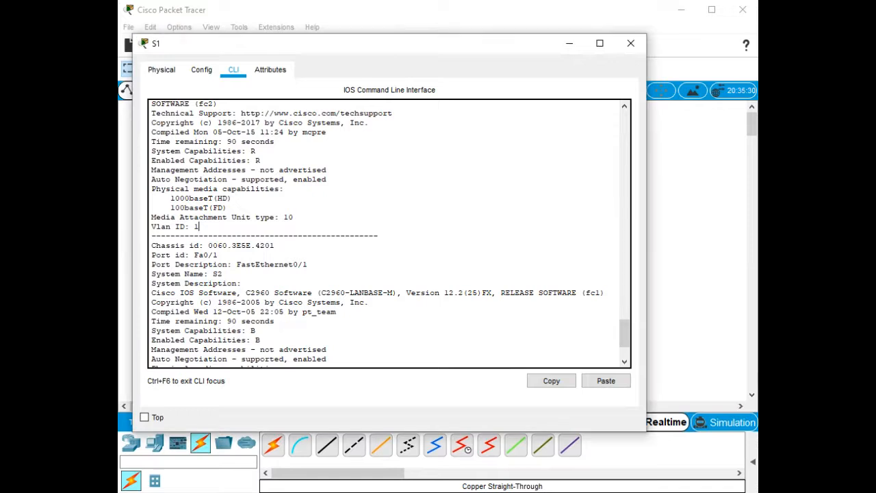
key("Return")
key("Return")
key("Return")
key("Return")
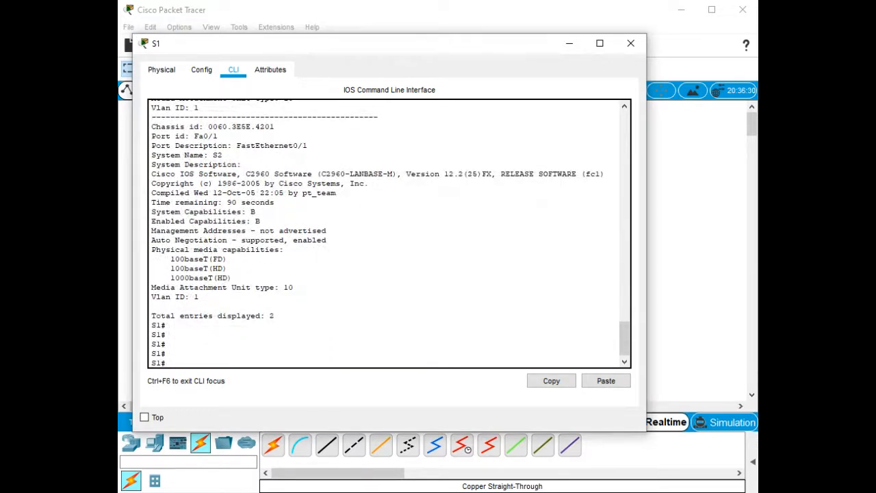
type("show clock d")
key("Tab")
key("Return")
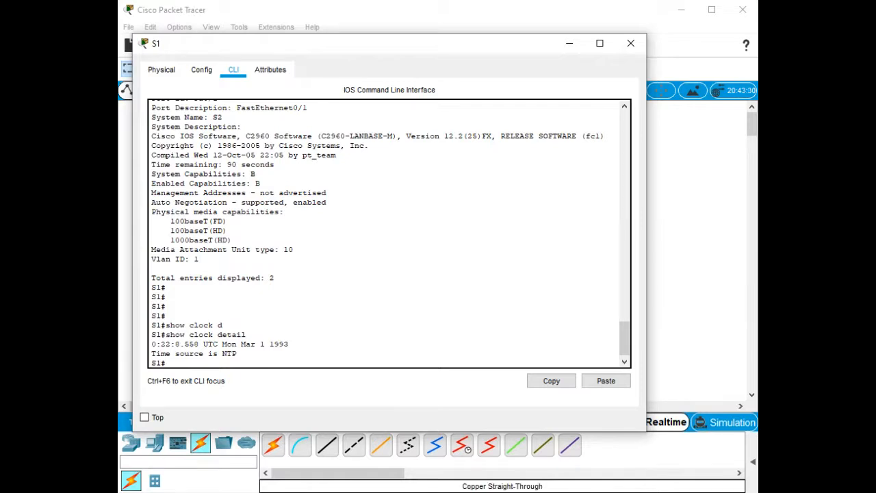
Step: Switch to S2's command line, leave global configuration mode and check the time source with show clock detail
key("alt+Tab")
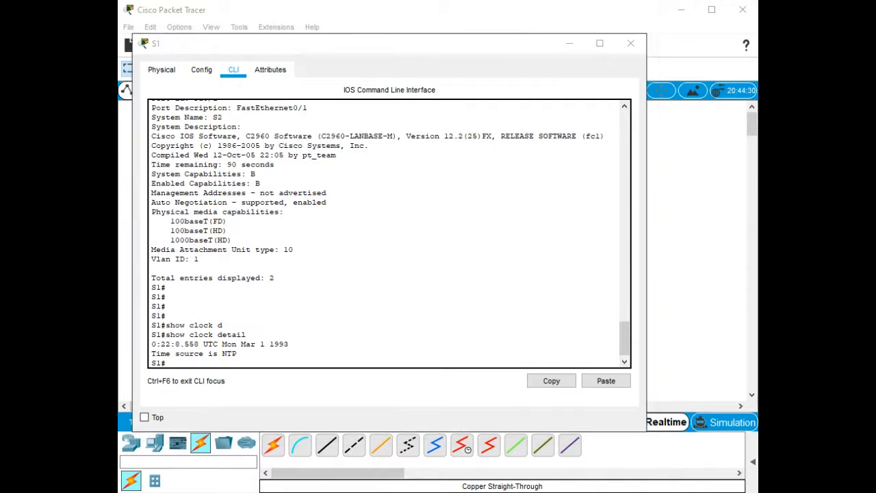
key("alt+Tab")
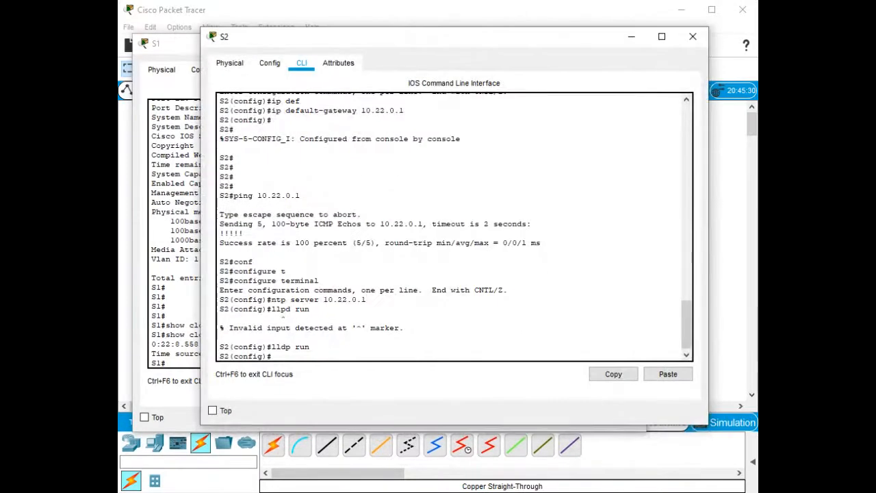
key("ctrl+z")
key("Return")
key("Return")
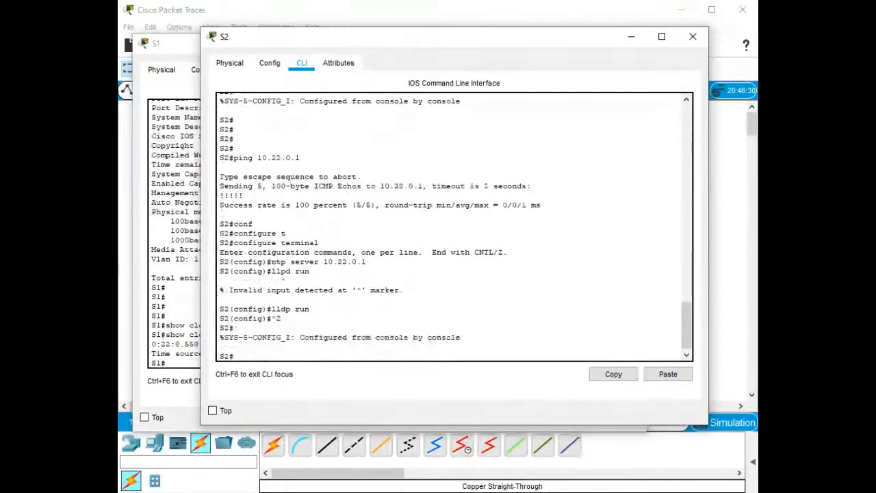
type("show cloc")
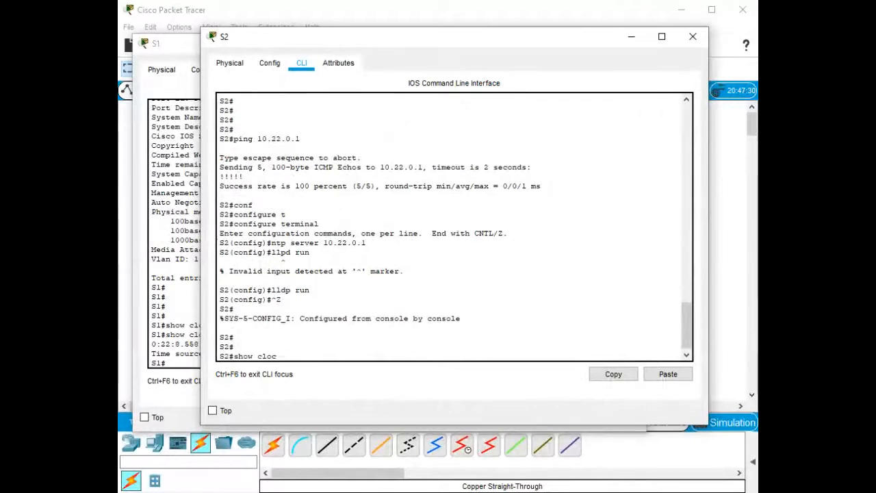
type("k d")
key("Tab")
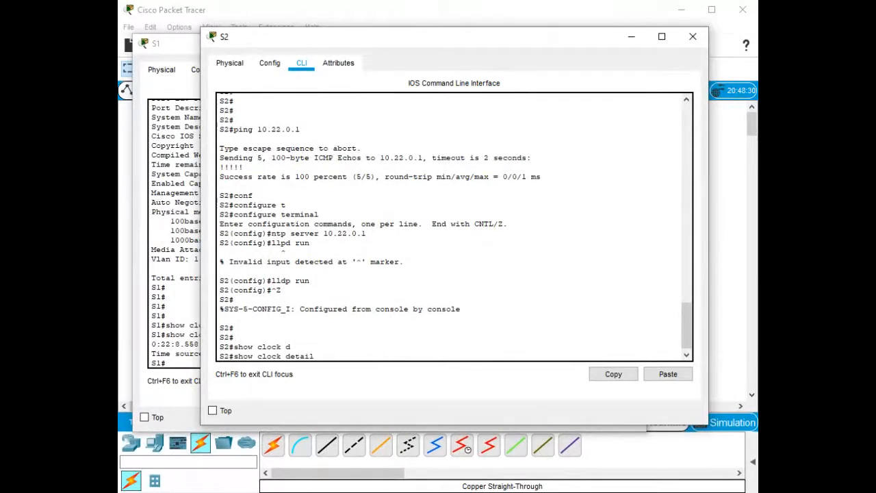
key("Return")
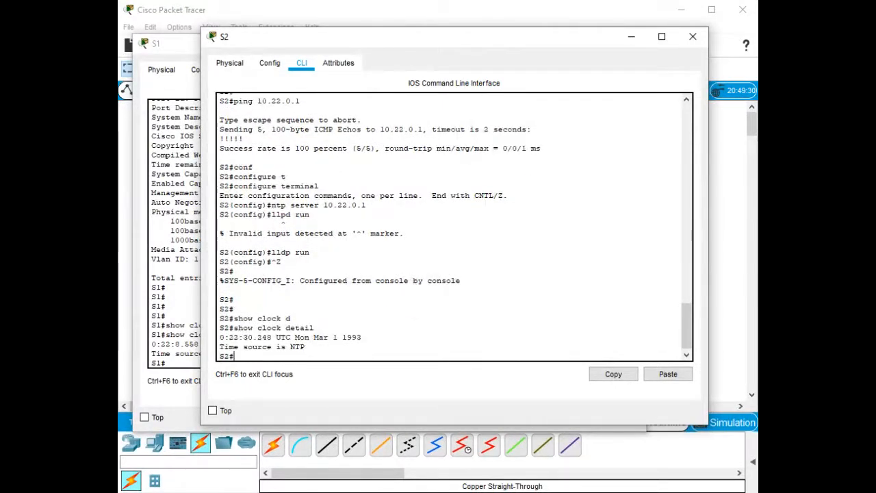
Step: Look up the show ntp options on S2 and display its NTP synchronisation state with show ntp status
type("show n")
type("tp")
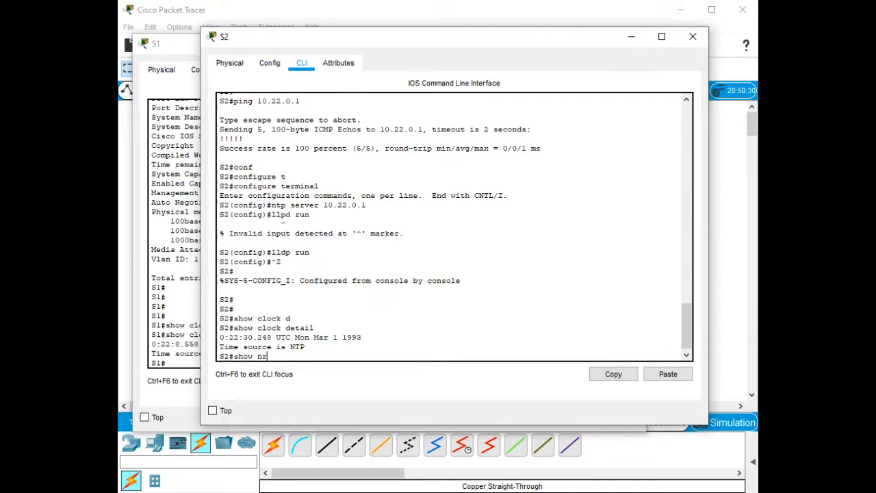
key("Return")
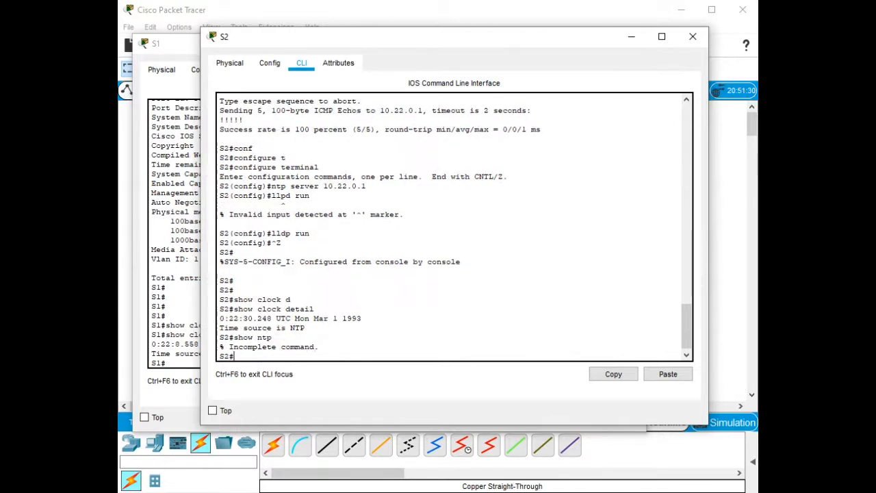
key("Up")
type("?")
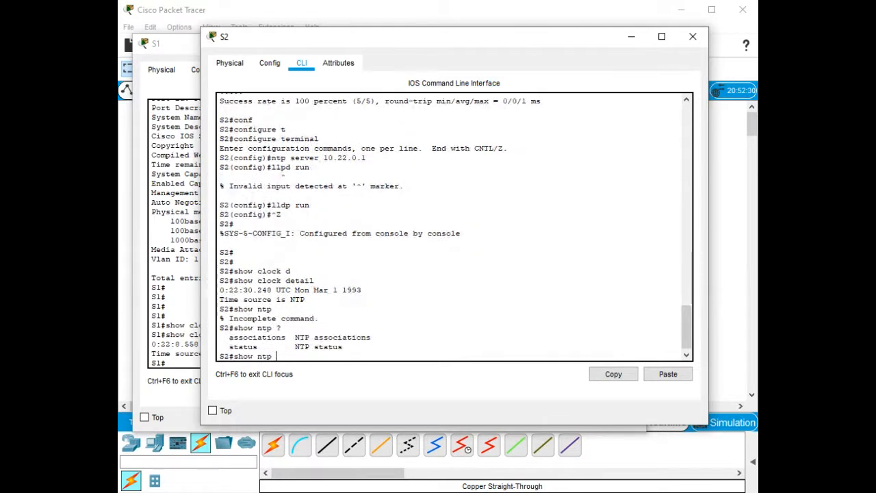
type("a")
key("BackSpace")
type("st")
key("Tab")
key("Return")
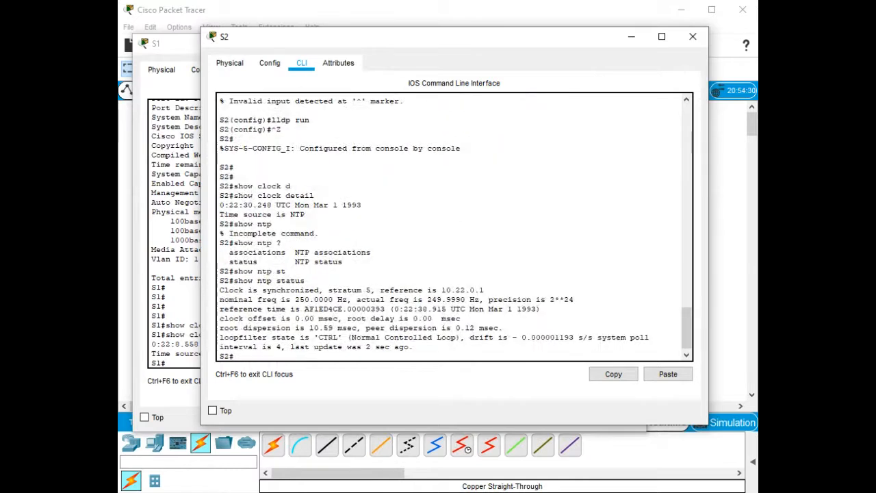